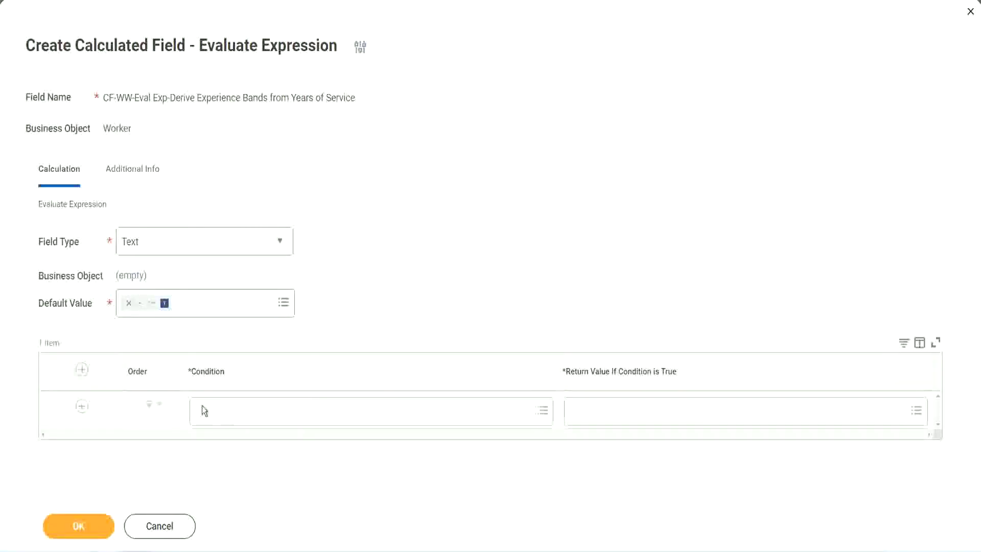
# - Select the full 0-to-7-years length of service field name on line 13 of the Notepad++ notes
pyautogui.click(231, 412)
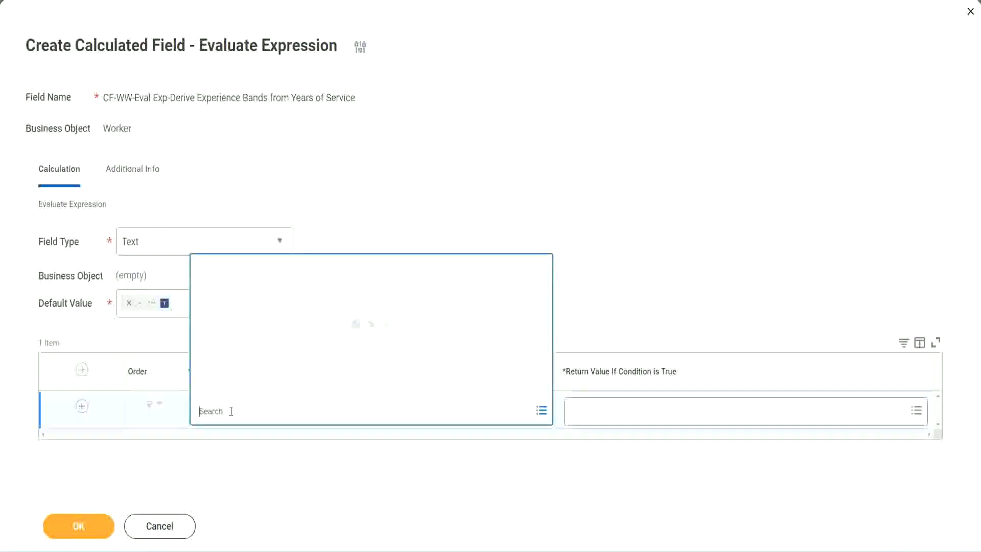
pyautogui.click(375, 227)
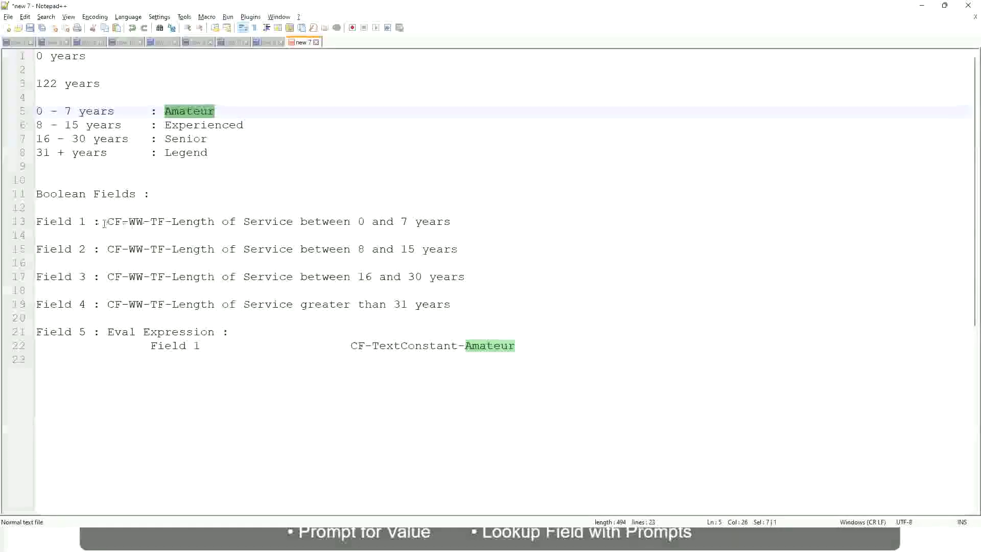
pyautogui.doubleClick(113, 222)
pyautogui.moveTo(169, 222); pyautogui.dragTo(452, 224)
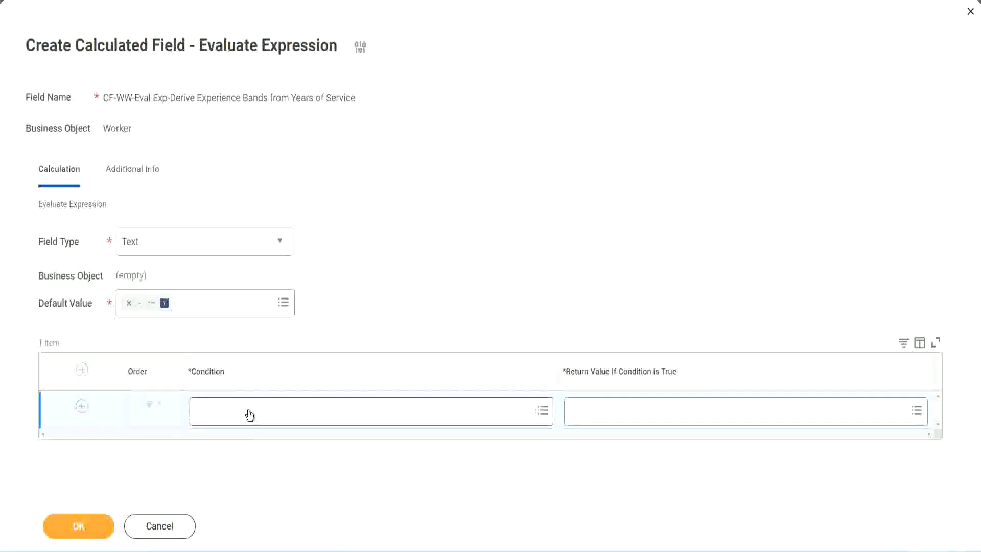
# - Paste CF-WW-TF-Length of Service between 0 and 7 years as the first condition of the expression
pyautogui.click(250, 415)
pyautogui.write('CF-WW-TF-Length of Service between 0 and 7 years')
pyautogui.press('Return')
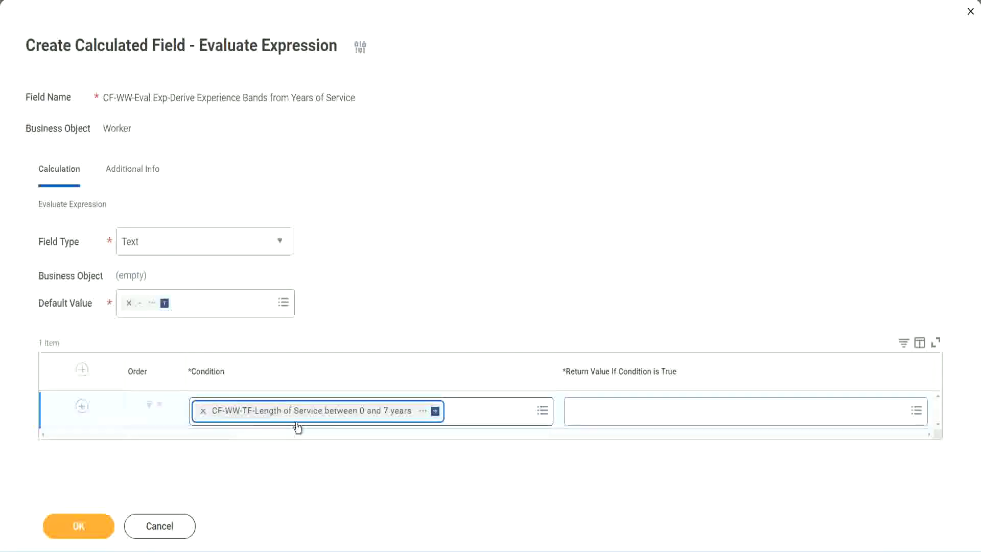
pyautogui.click(453, 285)
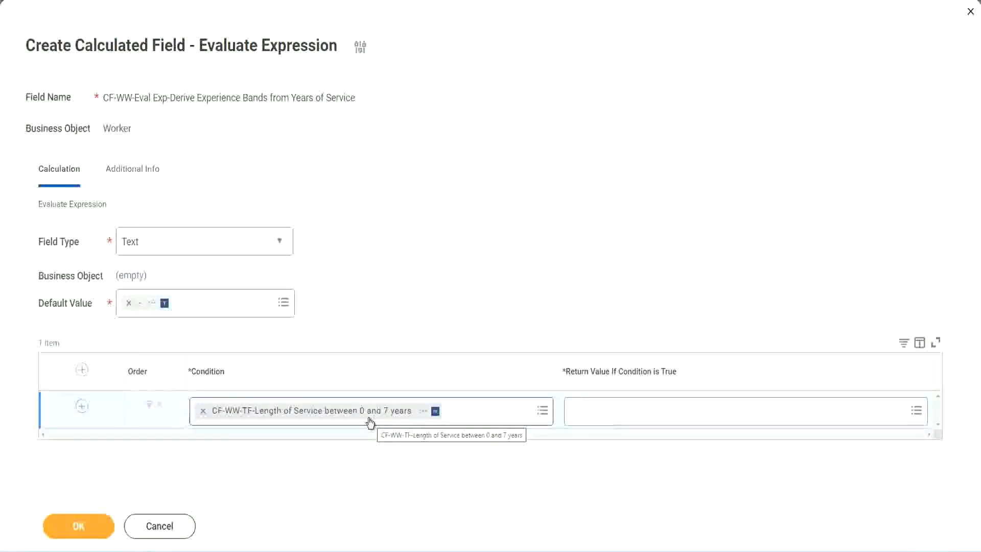
pyautogui.click(636, 415)
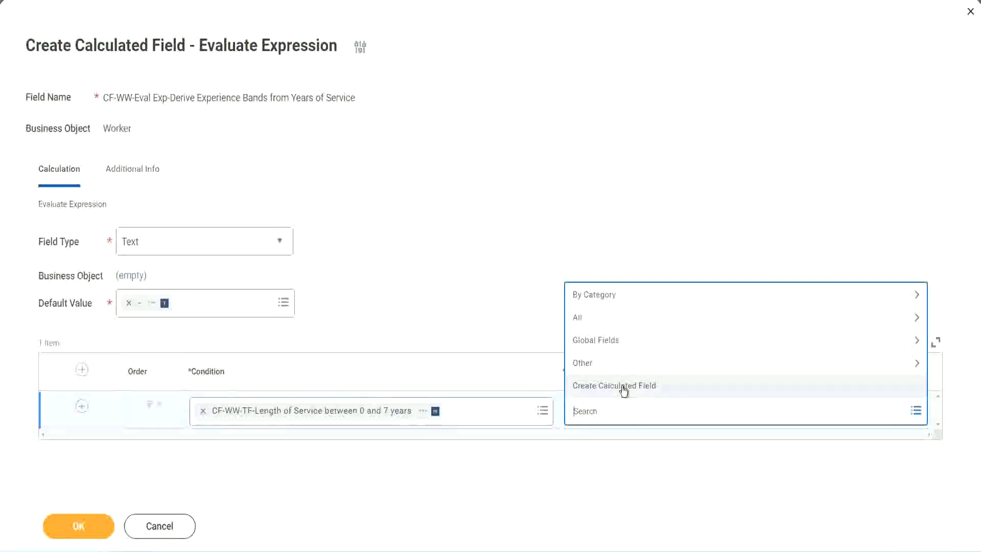
pyautogui.click(570, 253)
pyautogui.click(590, 416)
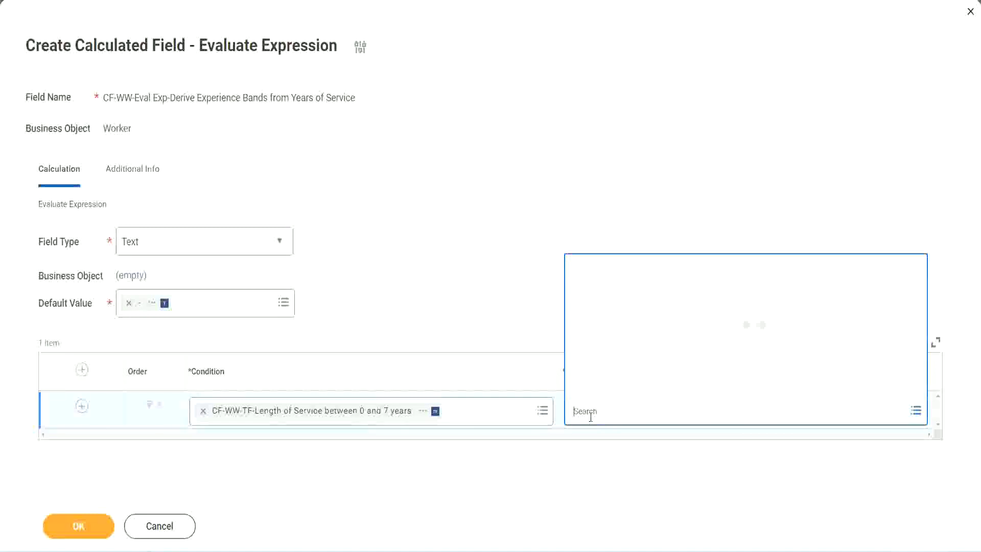
pyautogui.write('AmazeAmaterue')
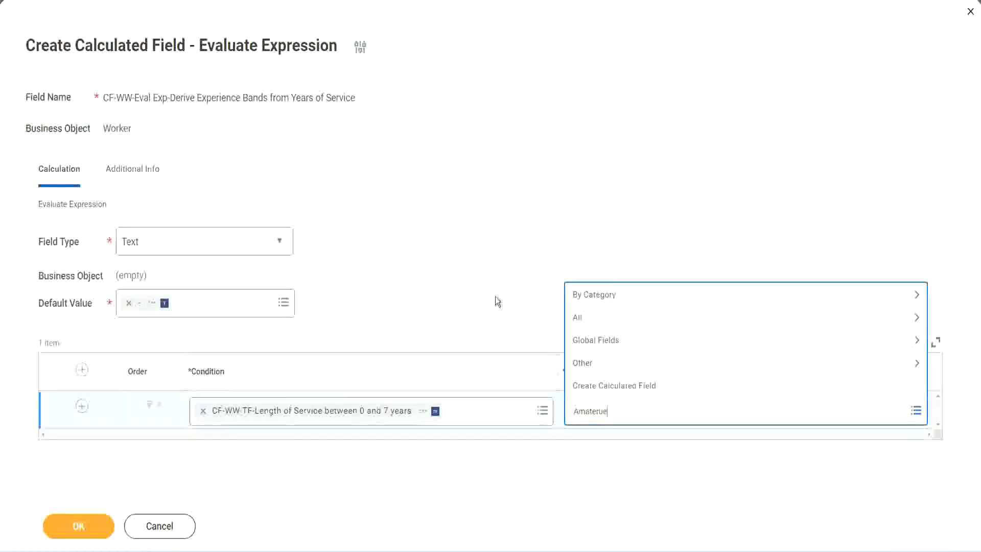
pyautogui.click(496, 296)
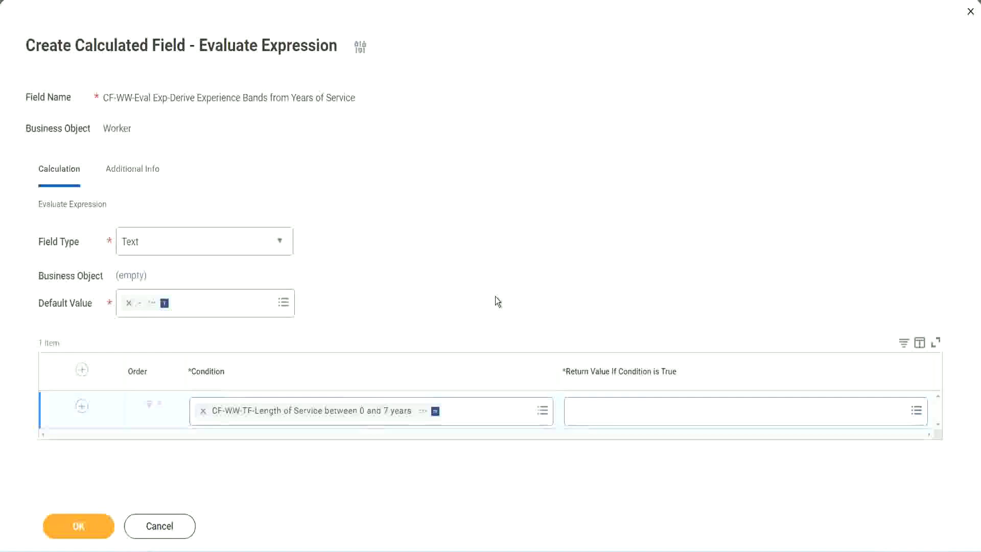
pyautogui.click(618, 416)
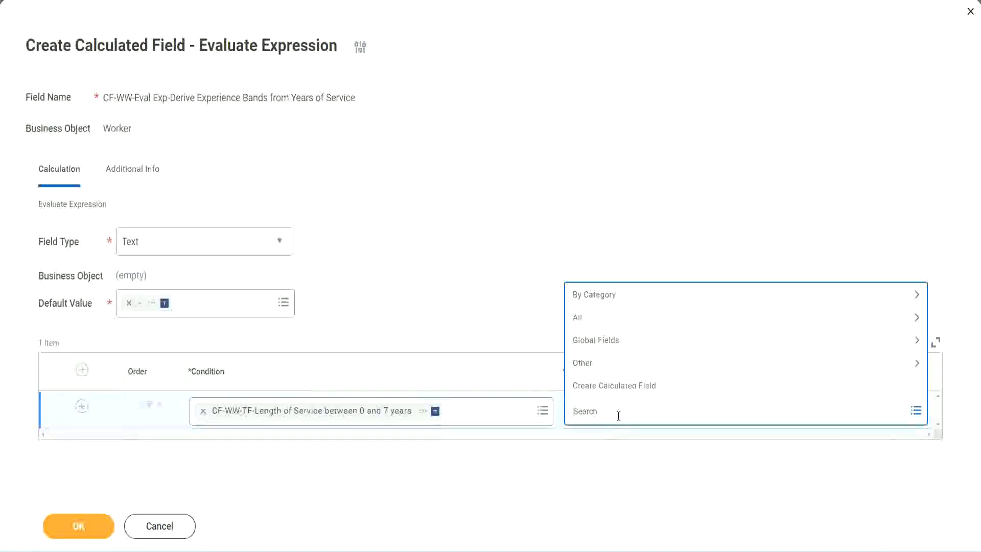
pyautogui.click(494, 299)
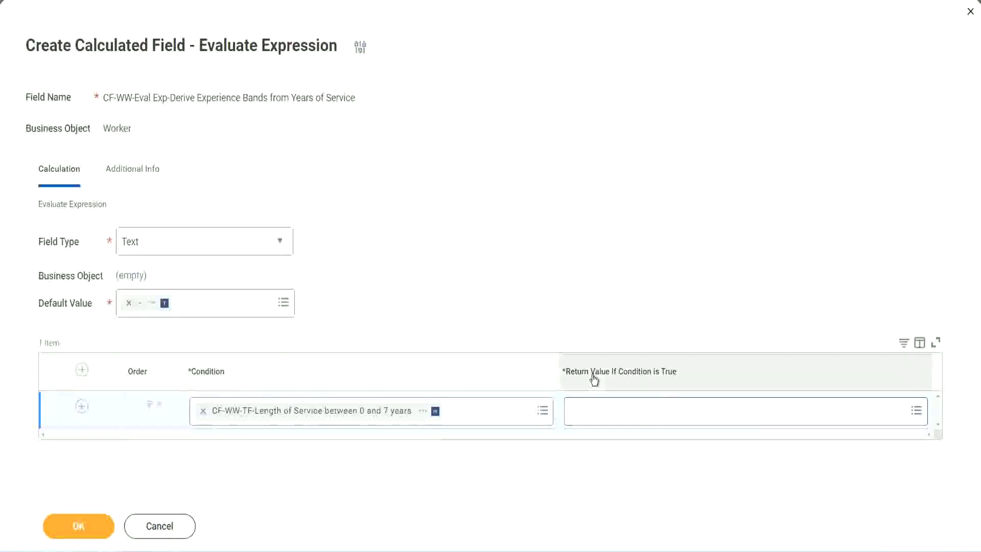
pyautogui.click(636, 413)
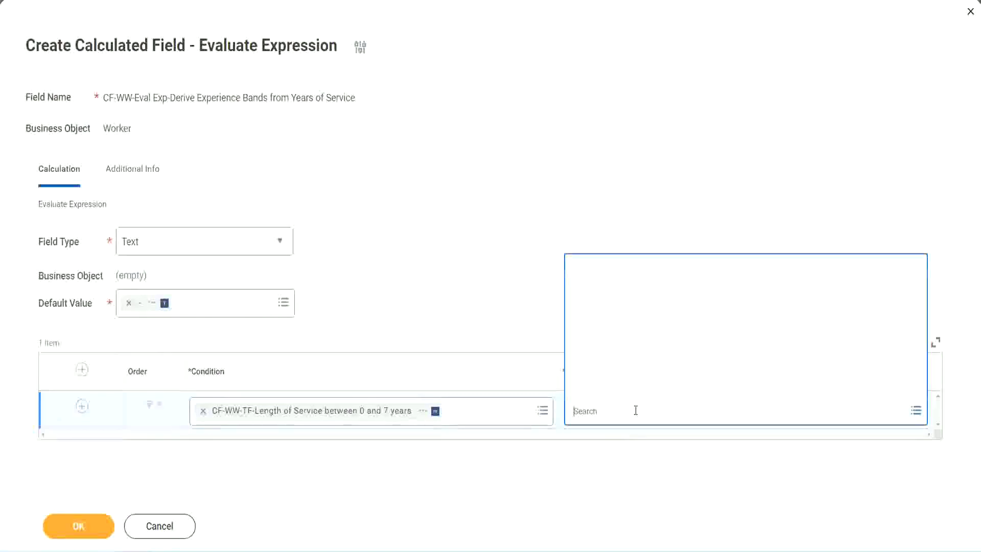
# - Name the new calculated field CF-WW-TC-Amateur and search Global for its business object
pyautogui.click(628, 388)
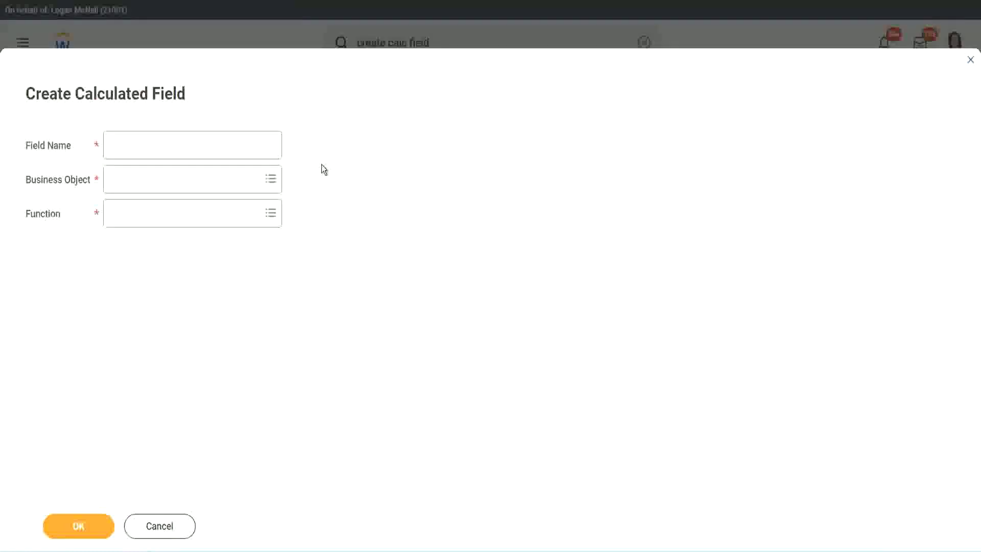
pyautogui.click(121, 147)
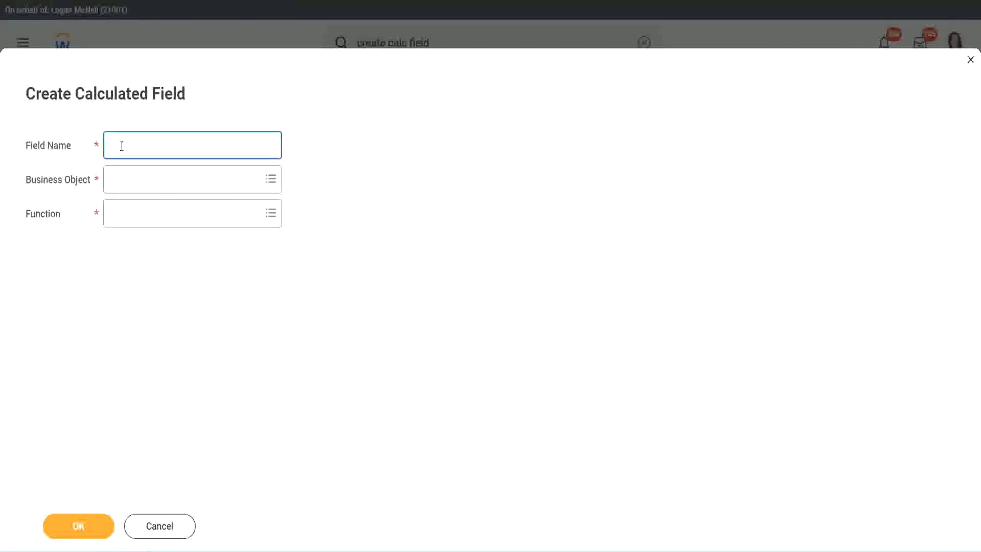
pyautogui.write('CF_')
pyautogui.write('TC-Amateur')
pyautogui.click(121, 145)
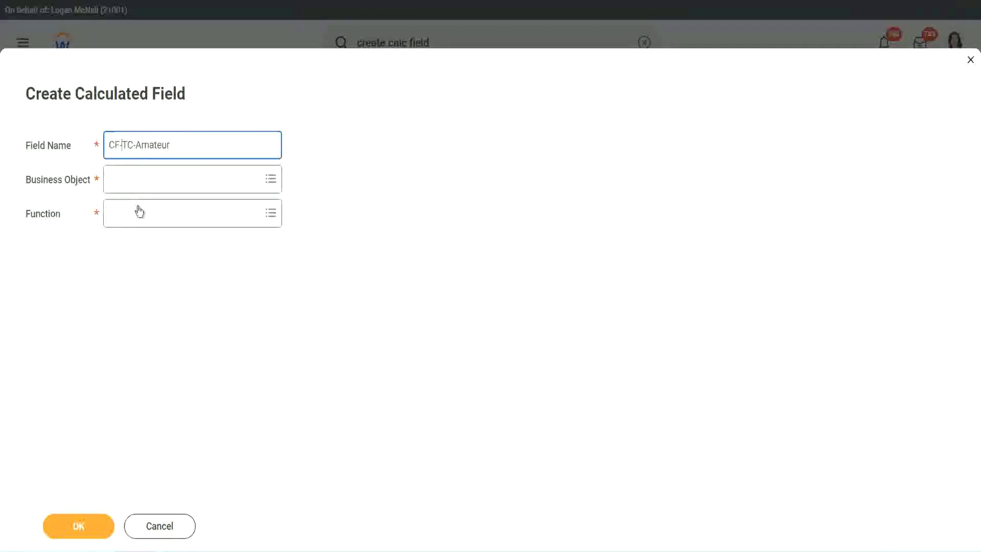
pyautogui.write('WW')
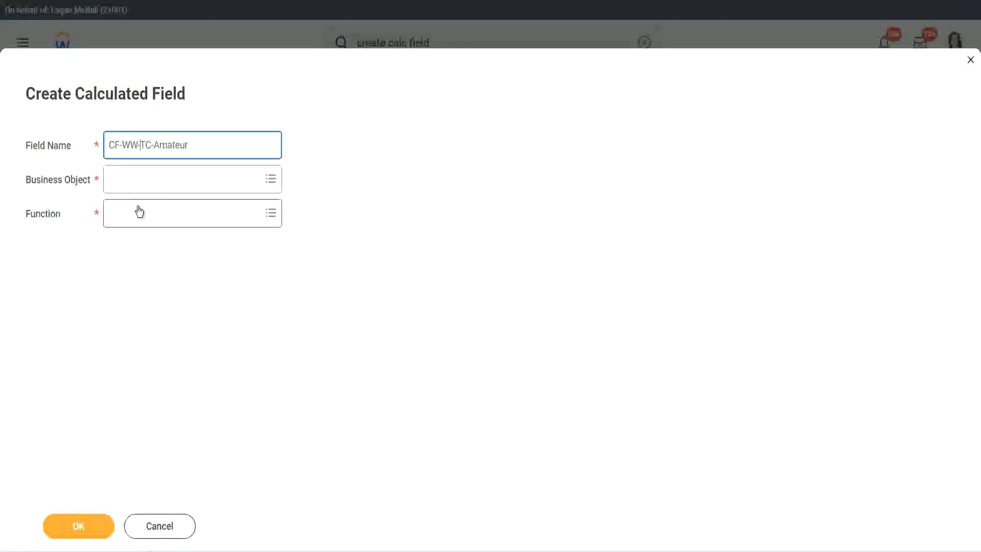
pyautogui.click(139, 180)
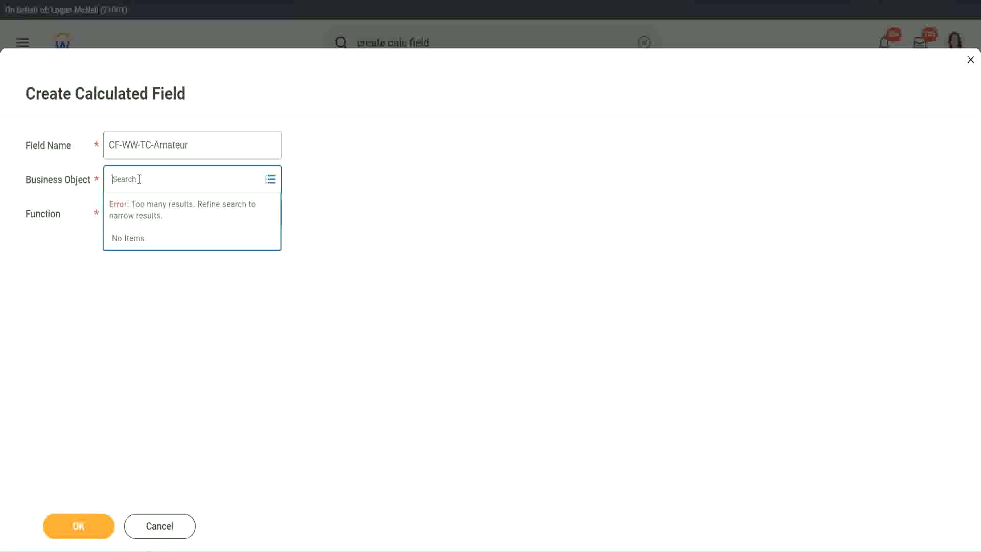
pyautogui.write('worker')
pyautogui.press('BackSpace')
pyautogui.press('BackSpace')
pyautogui.press('BackSpace')
pyautogui.press('BackSpace')
pyautogui.press('BackSpace')
pyautogui.press('BackSpace')
pyautogui.write('globa')
pyautogui.press('BackSpace')
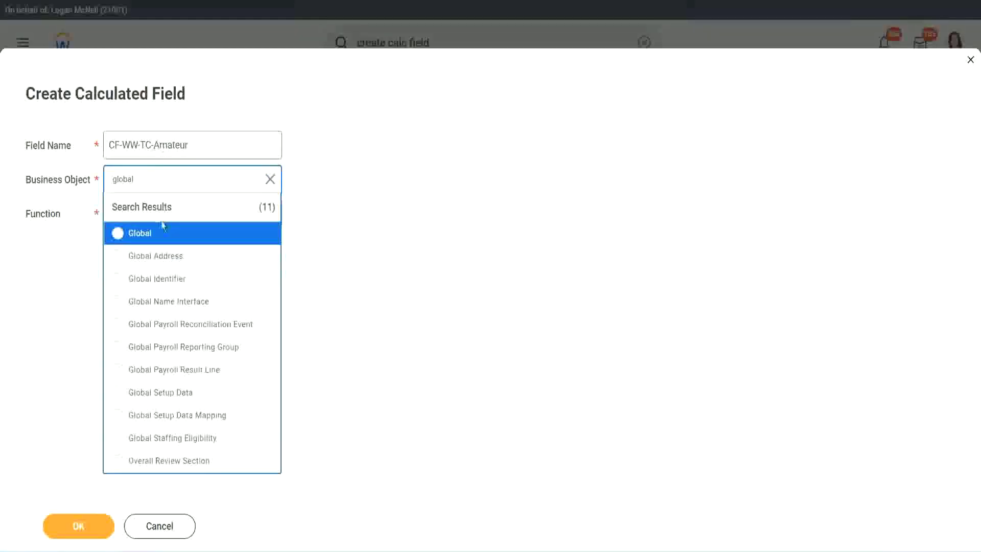
# - Choose Global as the business object and review the word Amateur in the field name
pyautogui.click(160, 228)
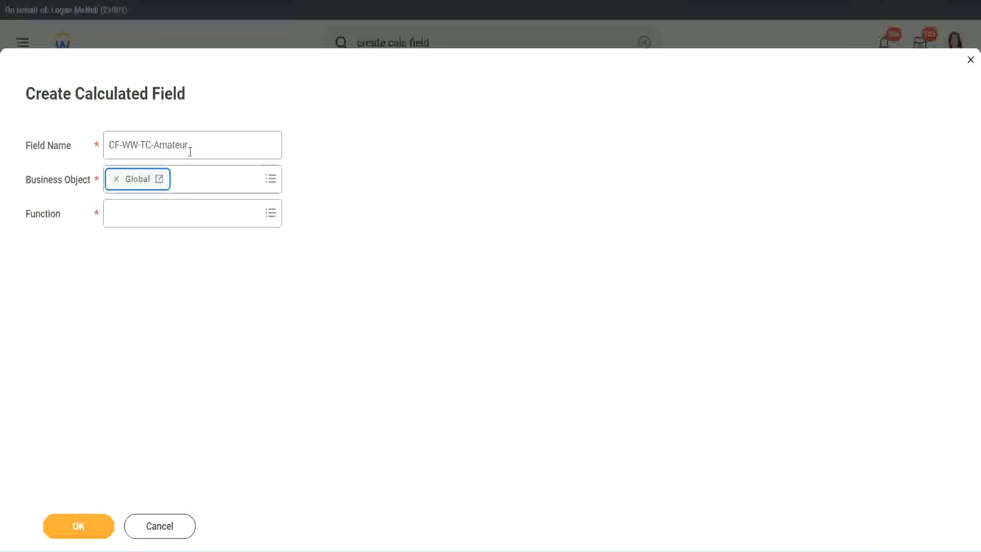
pyautogui.tripleClick(253, 139)
pyautogui.click(213, 147)
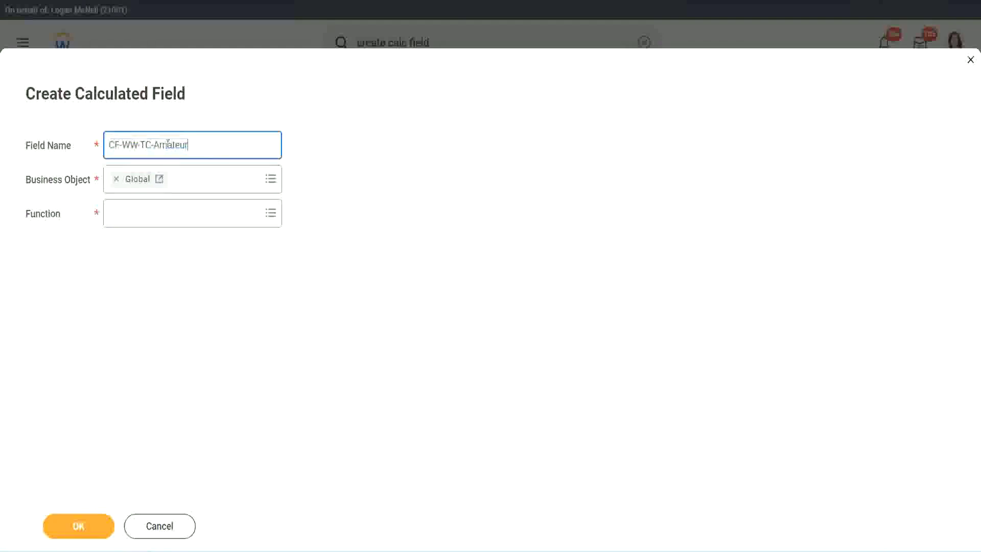
pyautogui.doubleClick(193, 143)
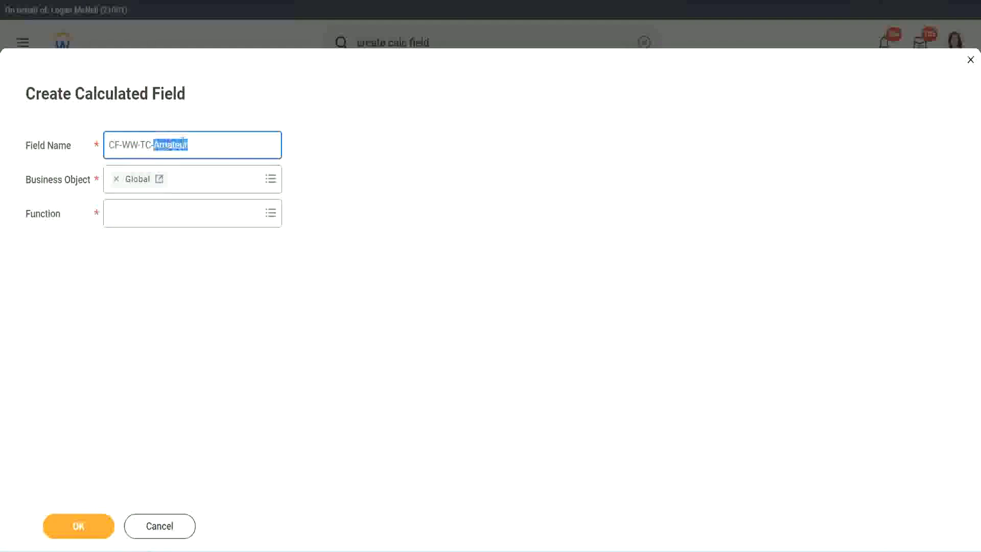
pyautogui.click(203, 143)
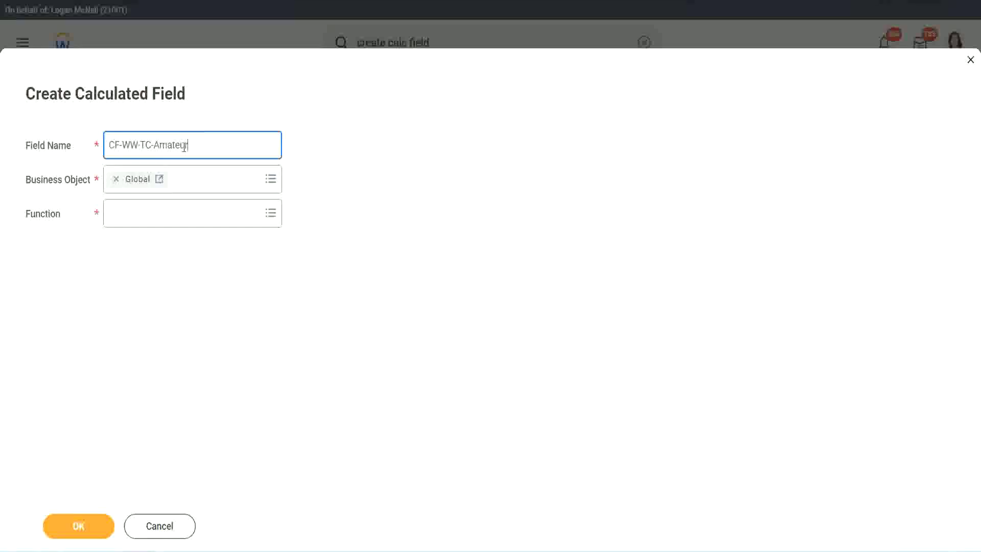
pyautogui.doubleClick(184, 146)
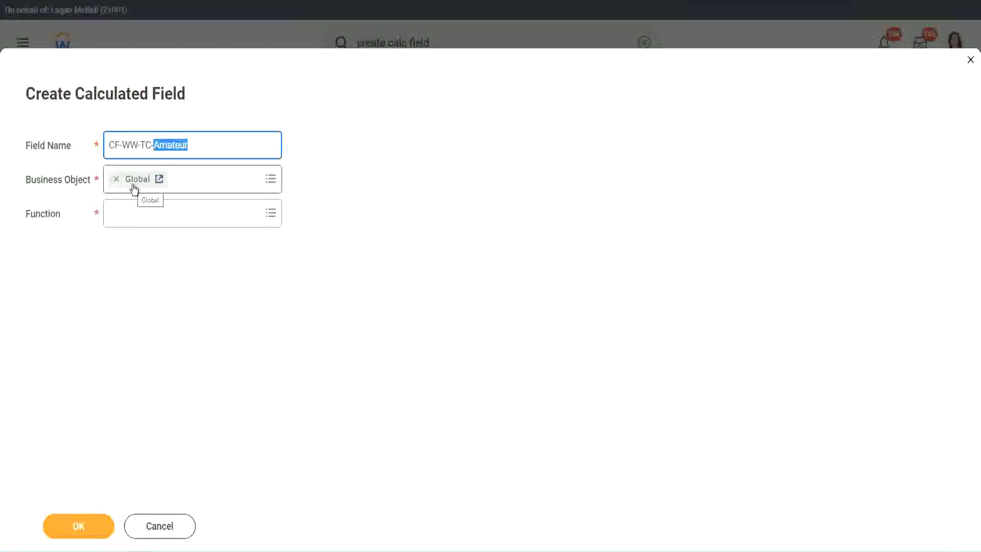
# - Set the function to Text Constant and confirm the CF-WW-TC-Amateur setup
pyautogui.click(136, 213)
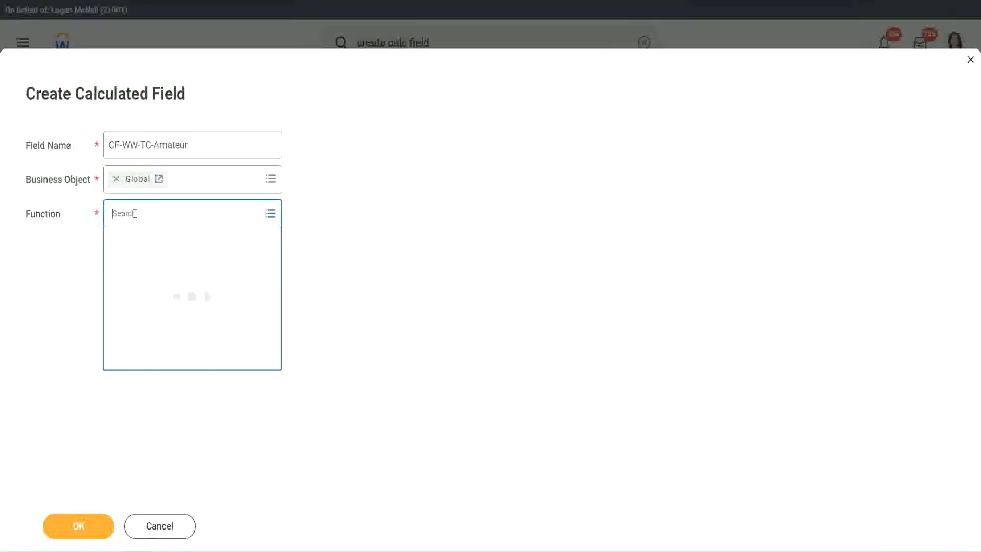
pyautogui.write('text const')
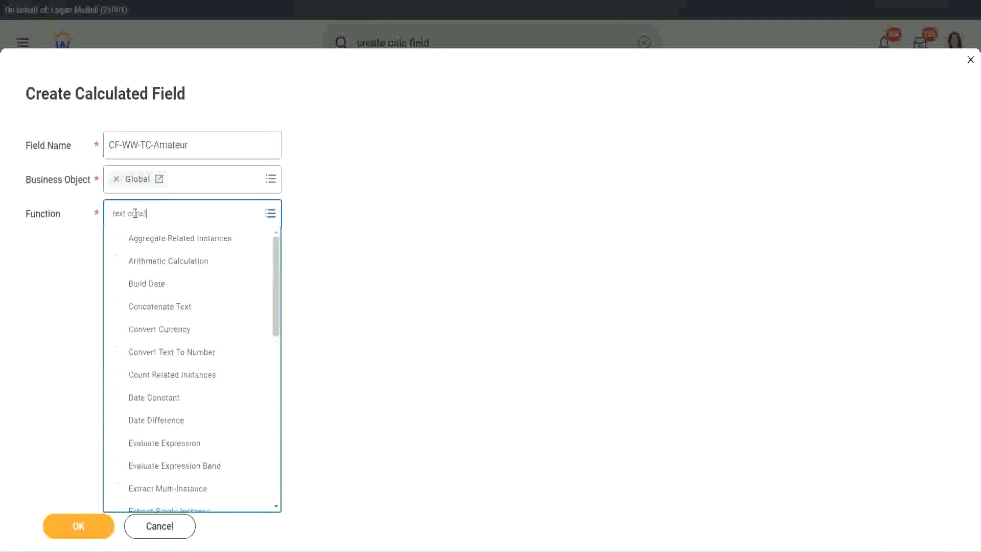
pyautogui.press('Return')
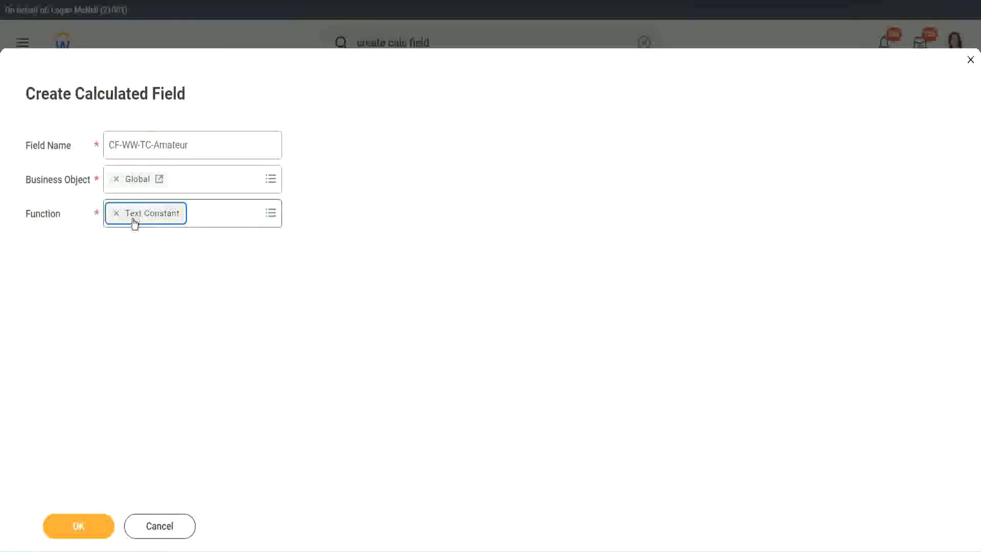
pyautogui.click(83, 534)
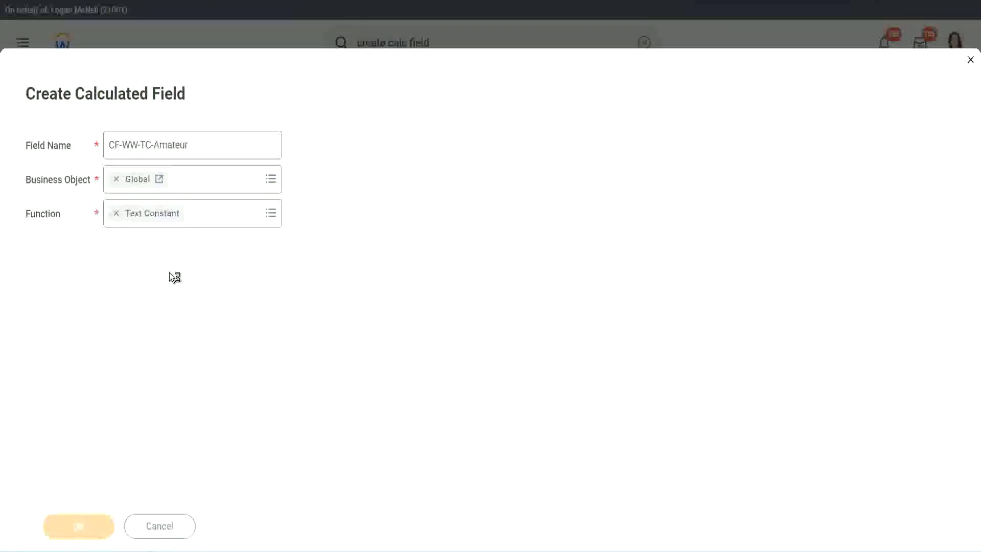
# - Save Amateur as the constant text, leaving CF-WW-TC-Amateur as the first row's return value
pyautogui.click(141, 282)
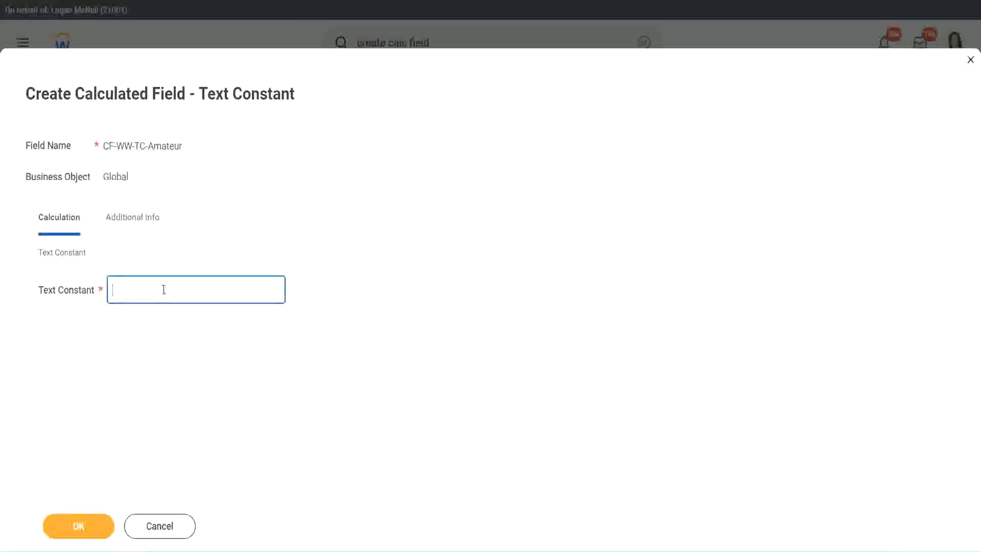
pyautogui.write('Amateur')
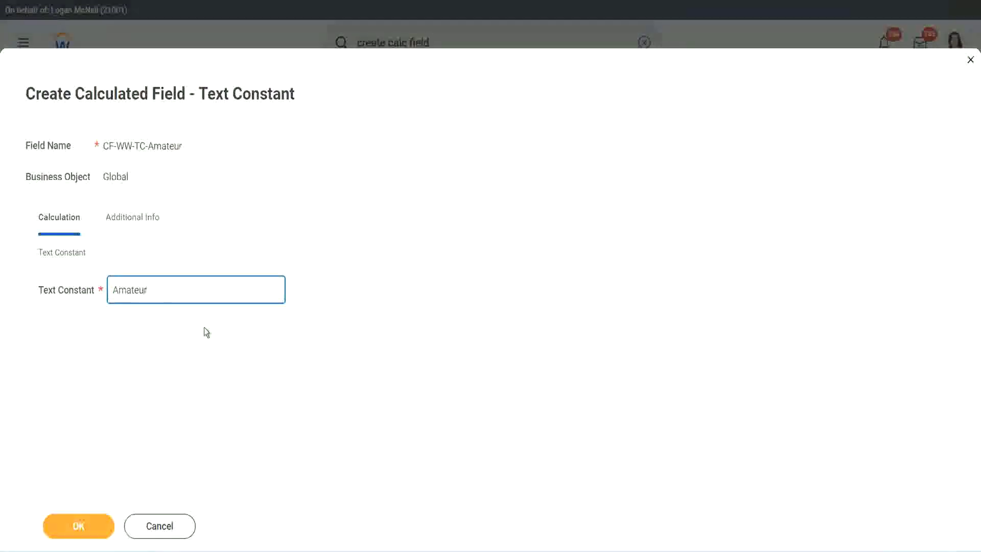
pyautogui.click(78, 527)
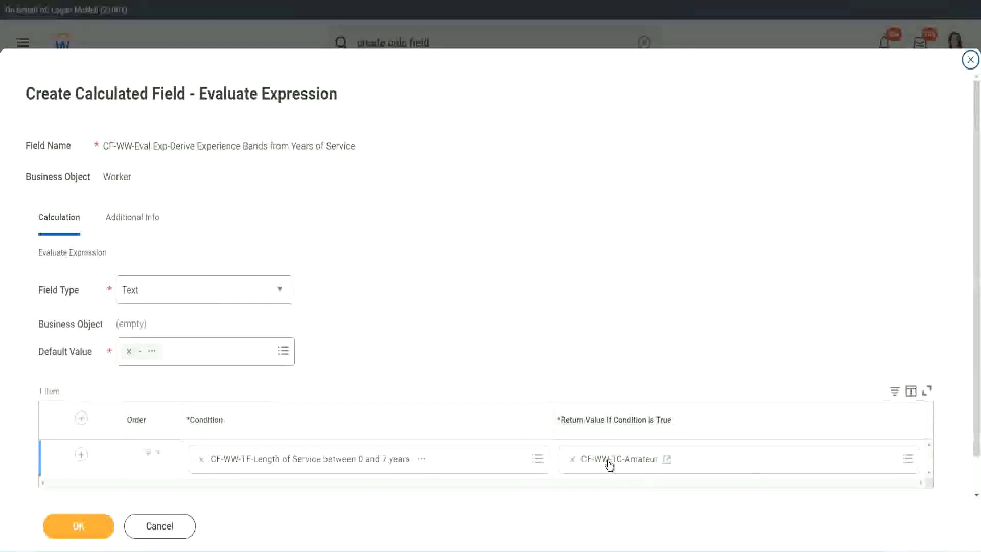
pyautogui.rightClick(608, 463)
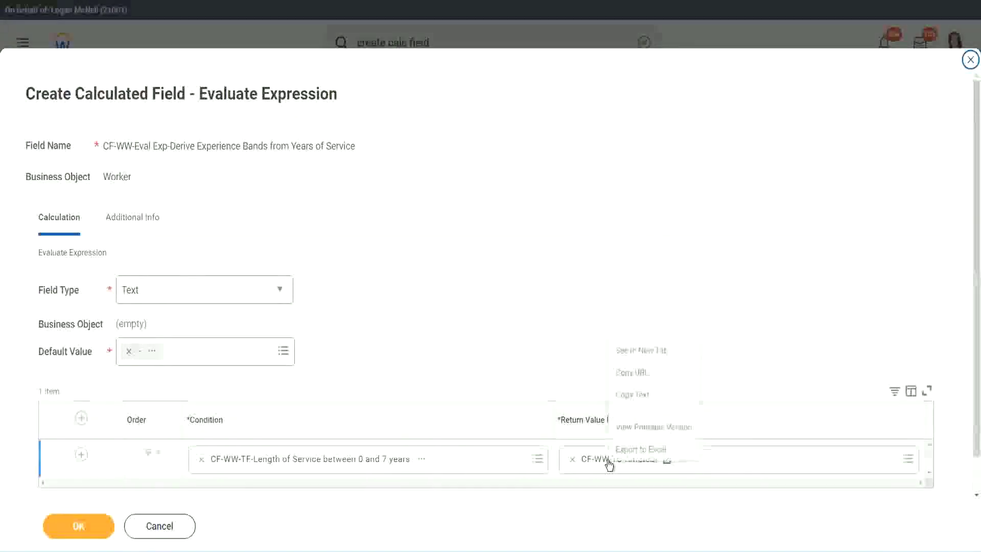
pyautogui.click(637, 395)
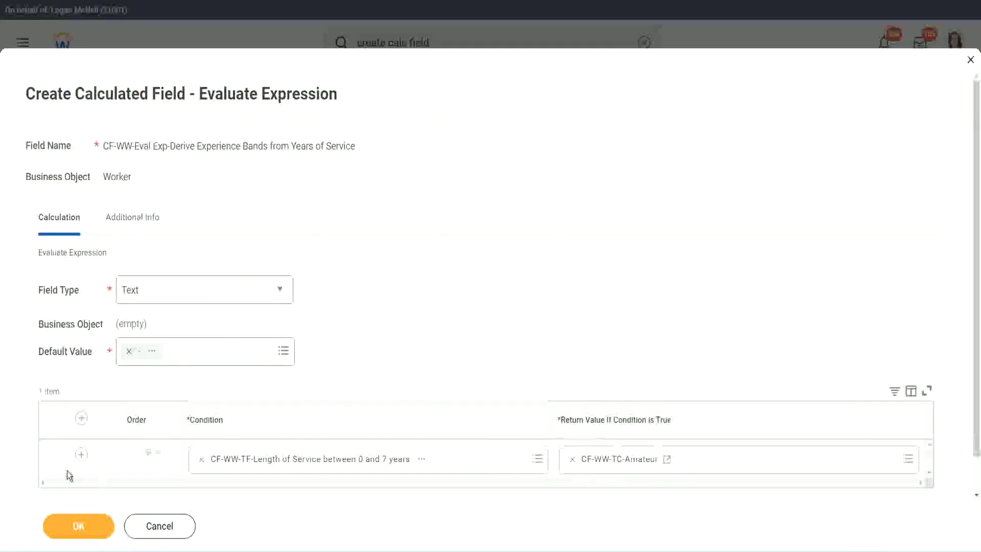
# - Add third and fourth condition rows to the Experience Bands expression
pyautogui.click(80, 455)
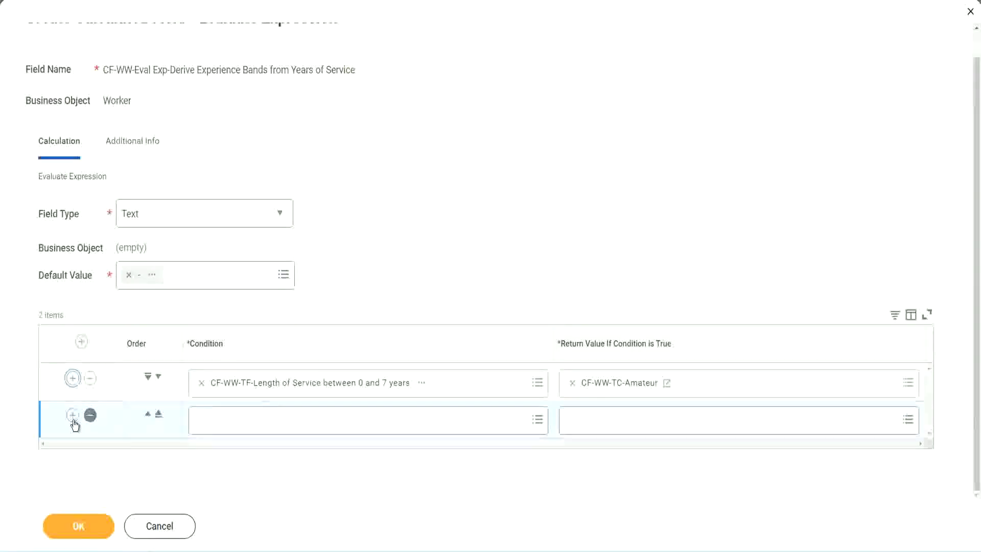
pyautogui.click(72, 418)
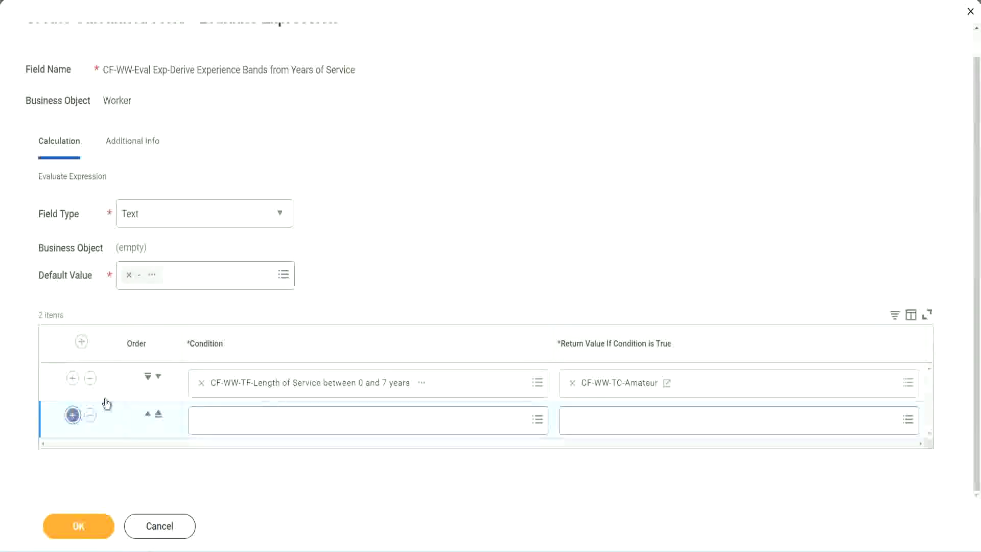
pyautogui.click(73, 415)
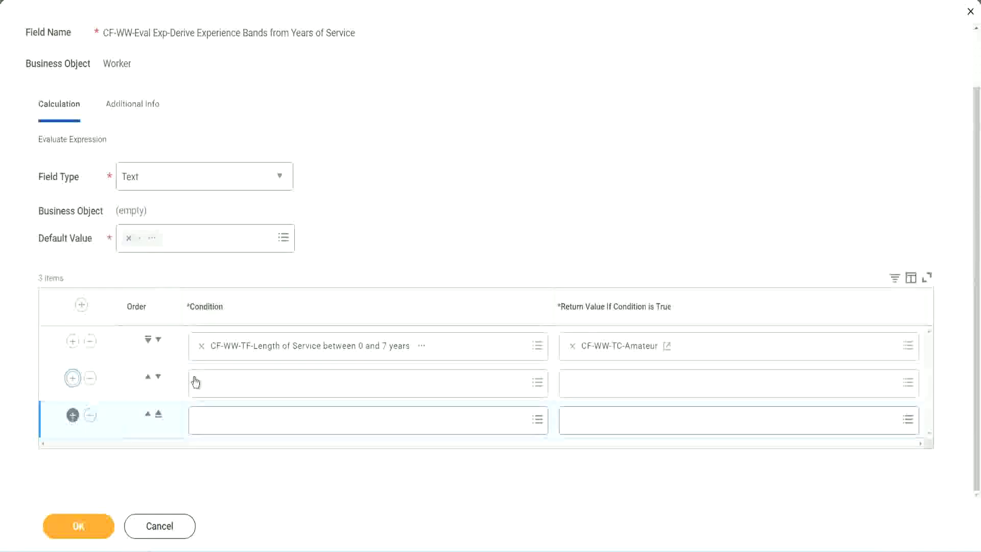
# - Set rows two to four to the 8–15, 16–30 and over-31-years length of service fields
pyautogui.click(241, 383)
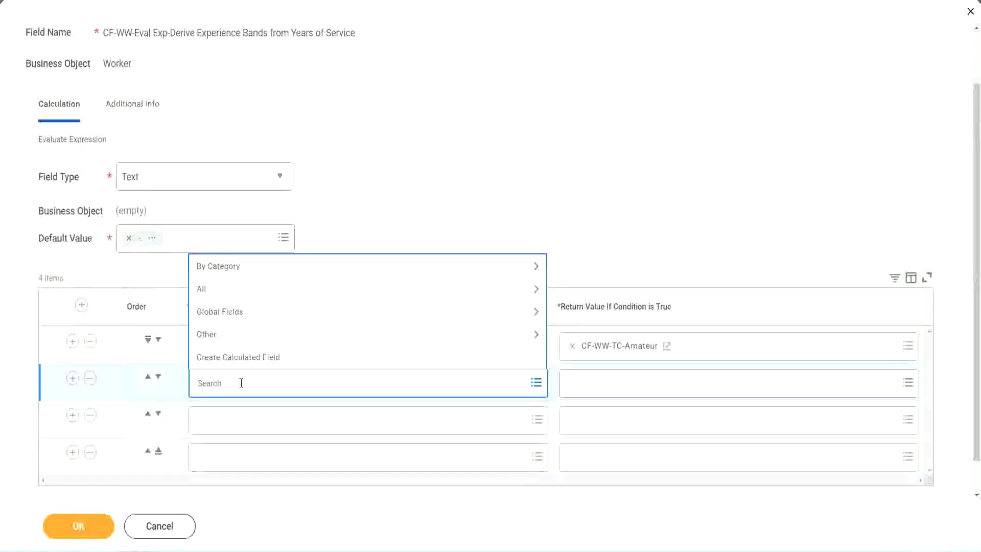
pyautogui.write('cf-ww')
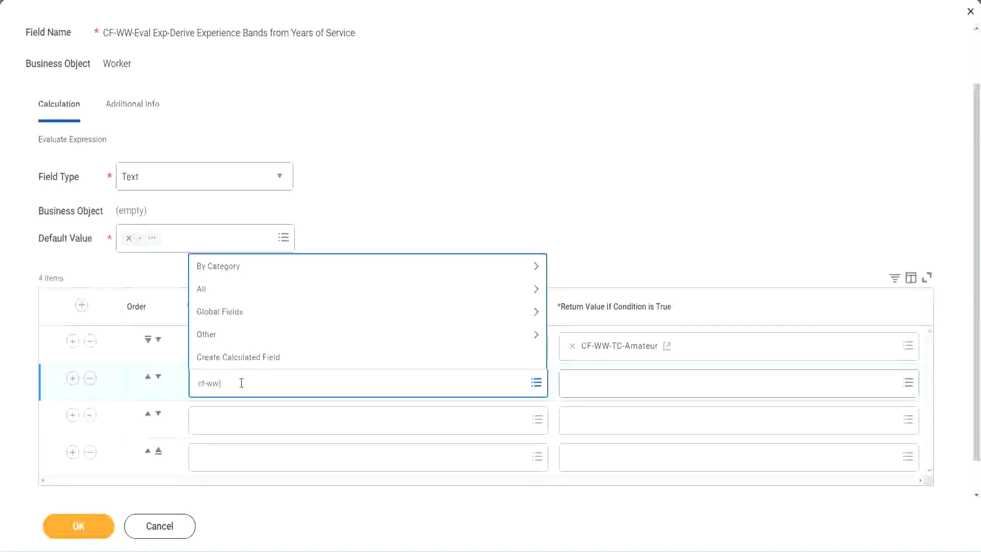
pyautogui.write('-tf')
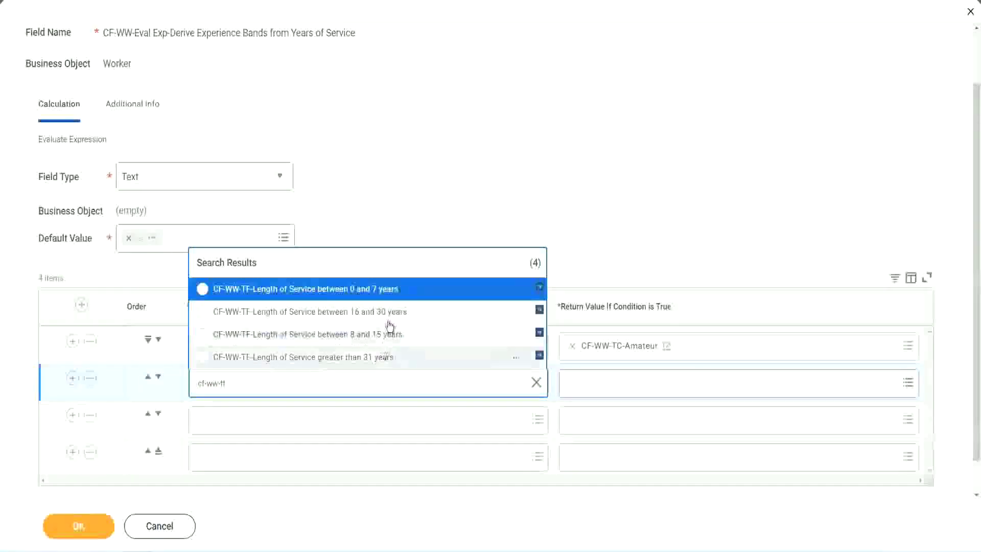
pyautogui.press('Down')
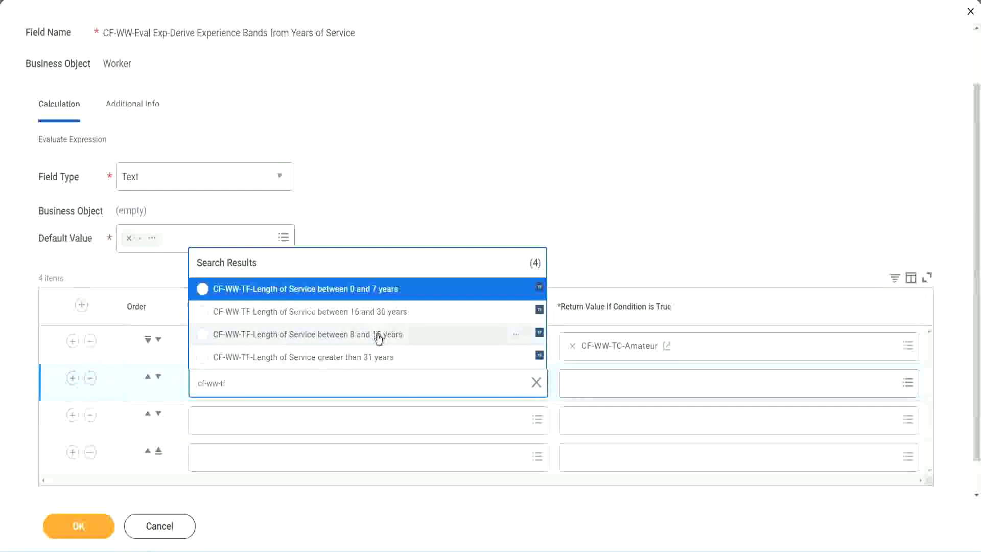
pyautogui.click(378, 335)
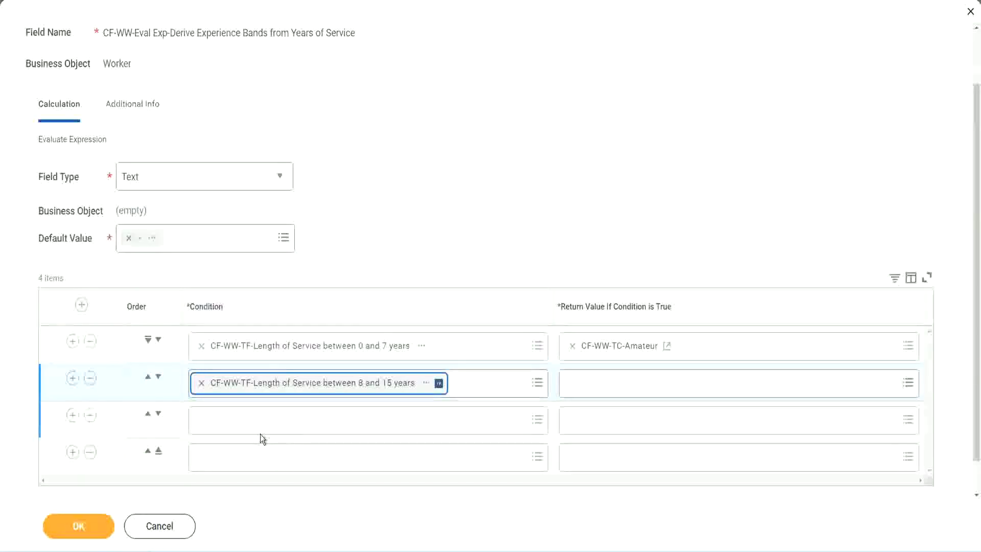
pyautogui.click(247, 418)
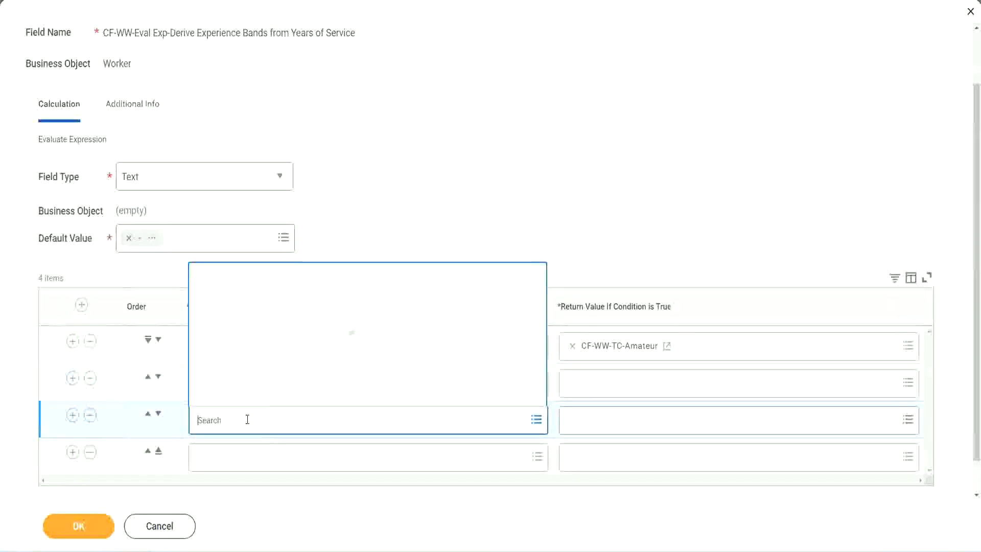
pyautogui.write('cf-ww-t')
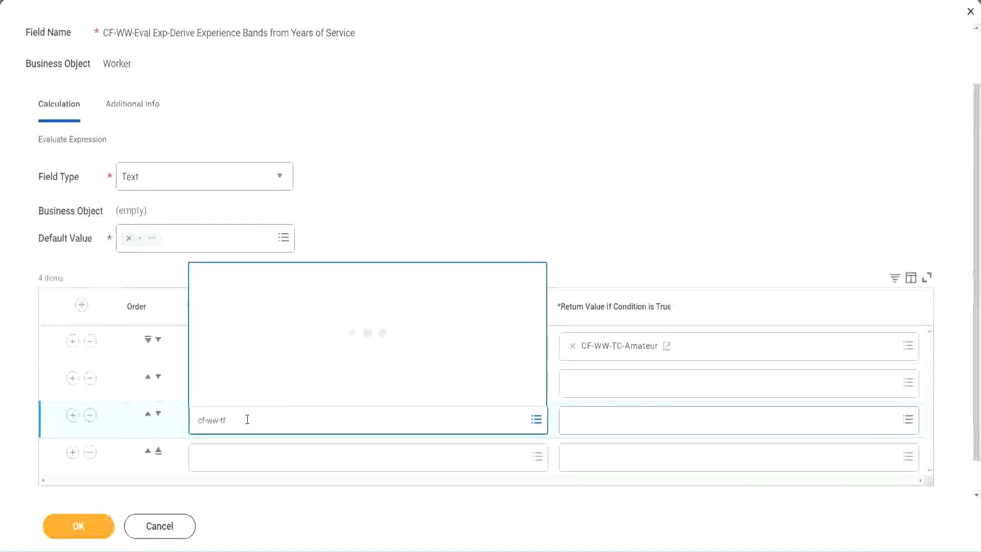
pyautogui.write('f')
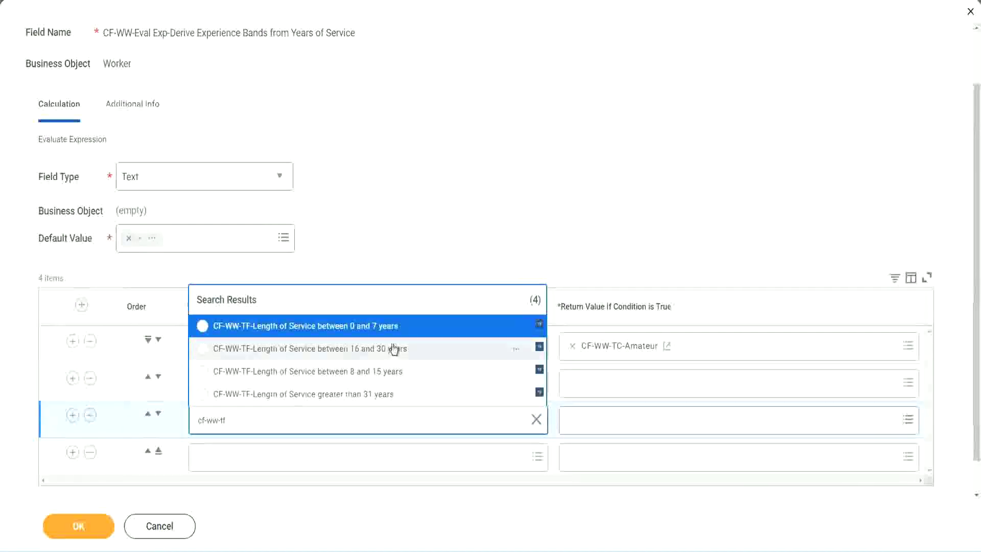
pyautogui.click(393, 356)
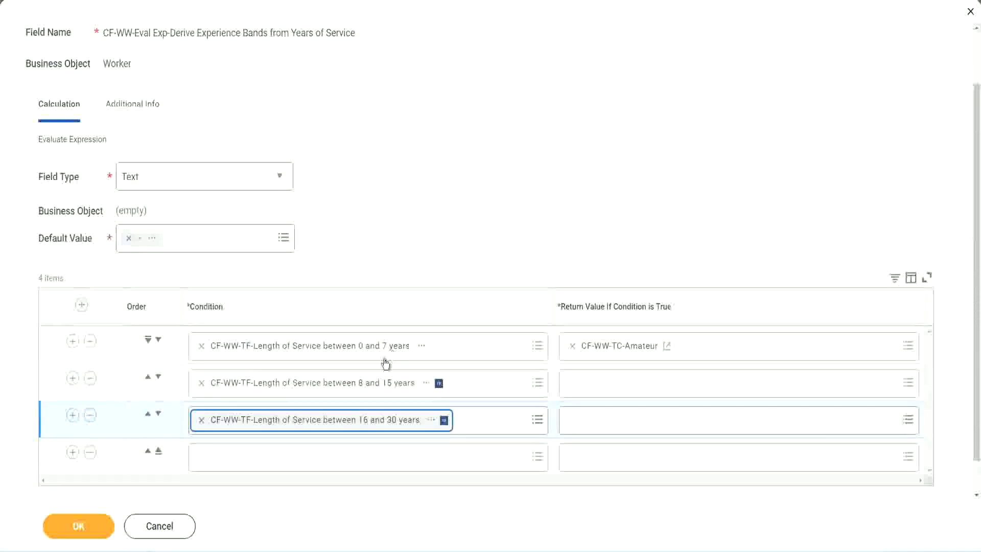
pyautogui.click(231, 458)
pyautogui.write('cf-ww')
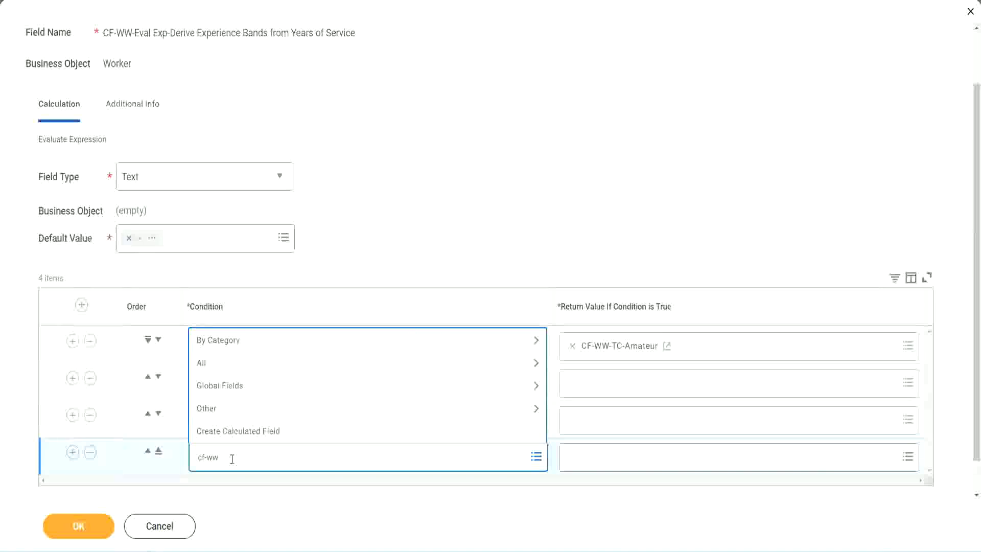
pyautogui.write(' tf 31')
pyautogui.press('Return')
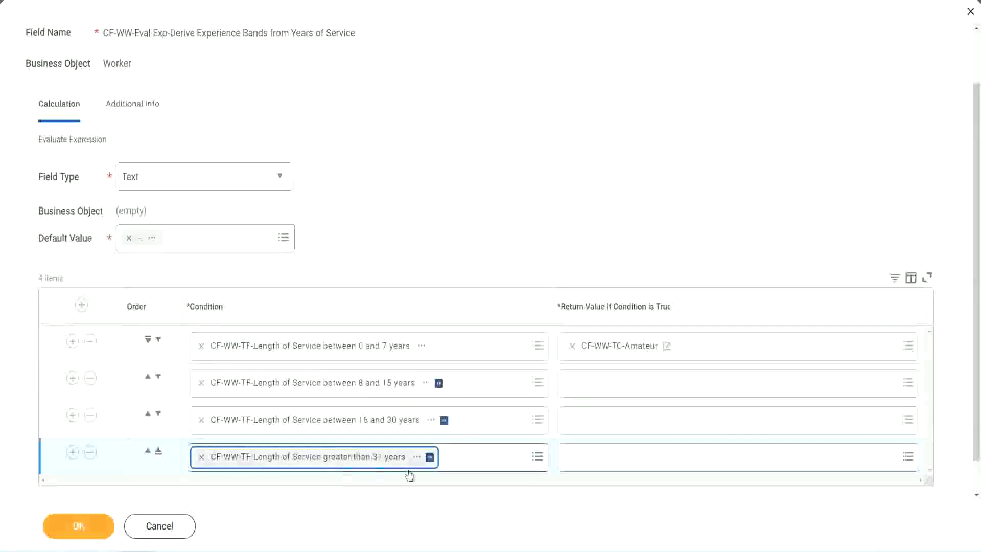
pyautogui.click(440, 216)
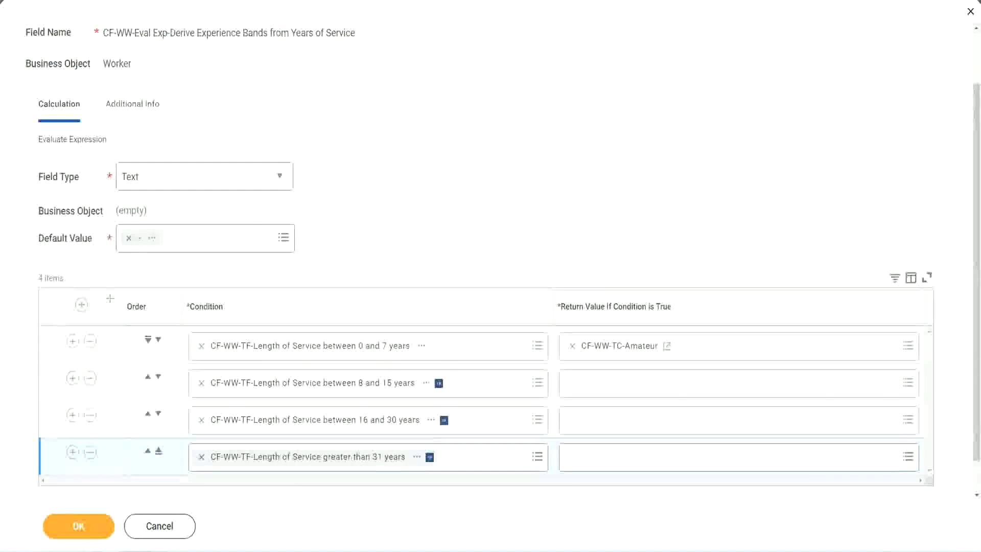
pyautogui.moveTo(110, 300); pyautogui.dragTo(110, 398)
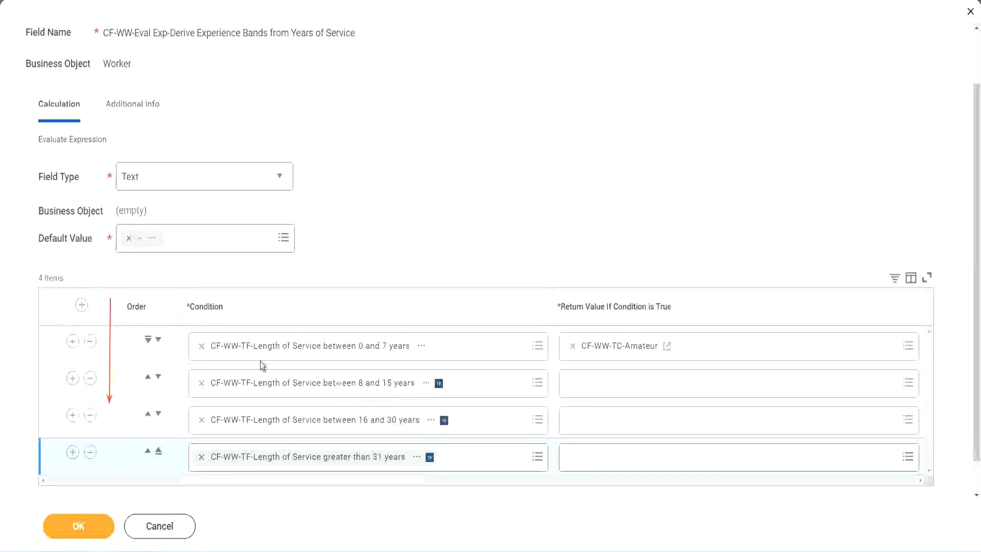
pyautogui.click(148, 378)
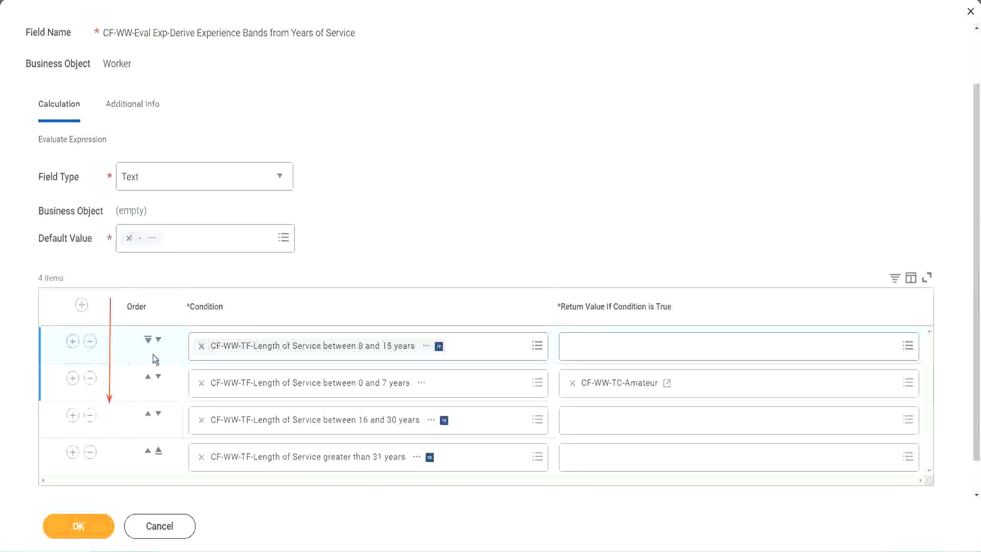
pyautogui.click(159, 339)
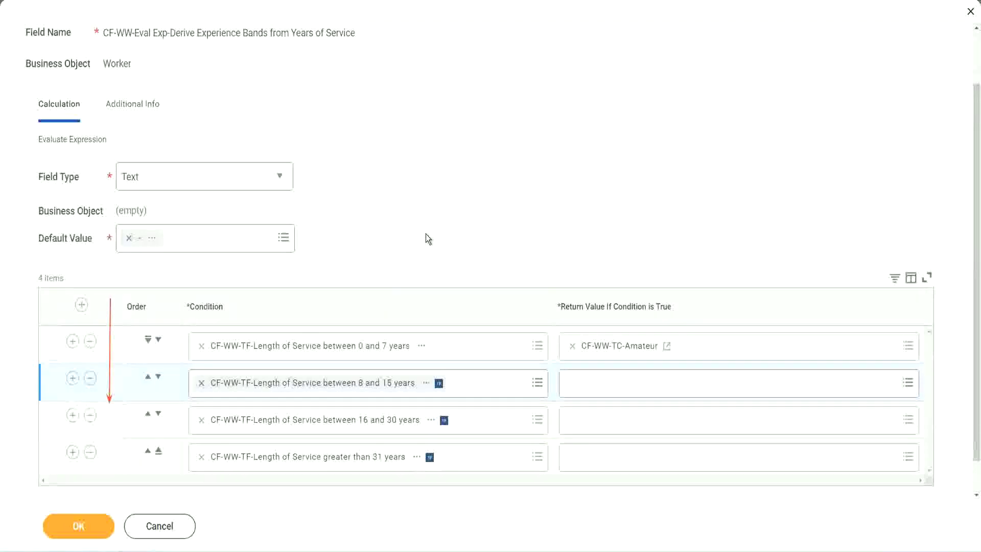
pyautogui.click(147, 376)
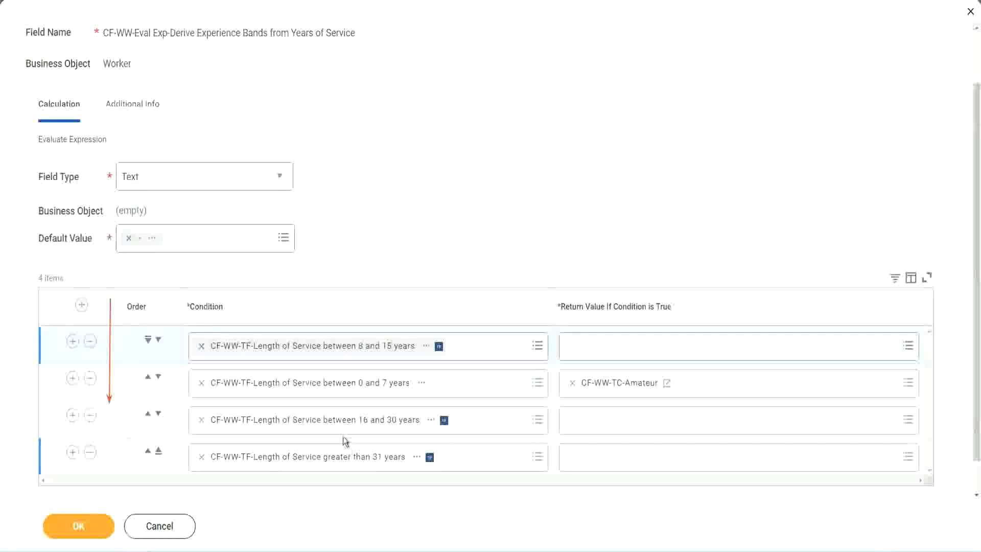
pyautogui.rightClick(620, 390)
pyautogui.click(634, 443)
pyautogui.click(159, 339)
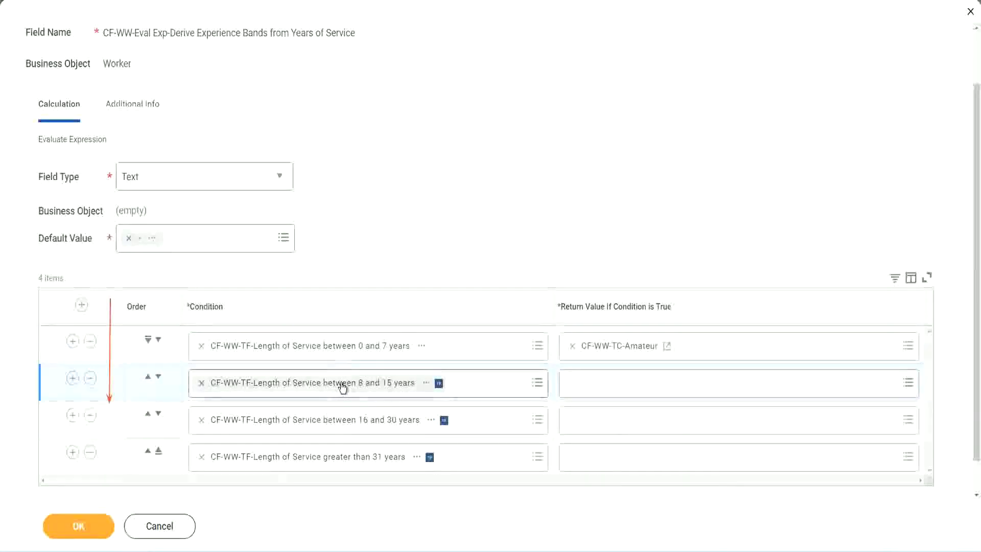
# - Create CF-WW-TC-Experienced as a Global Text Constant holding Experienced, returned for 8–15 years
pyautogui.click(567, 376)
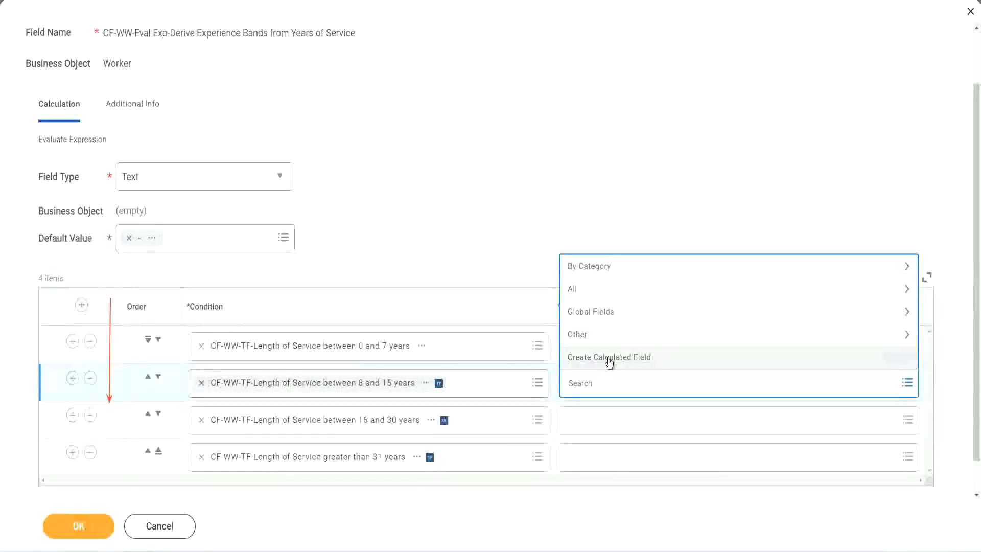
pyautogui.click(608, 358)
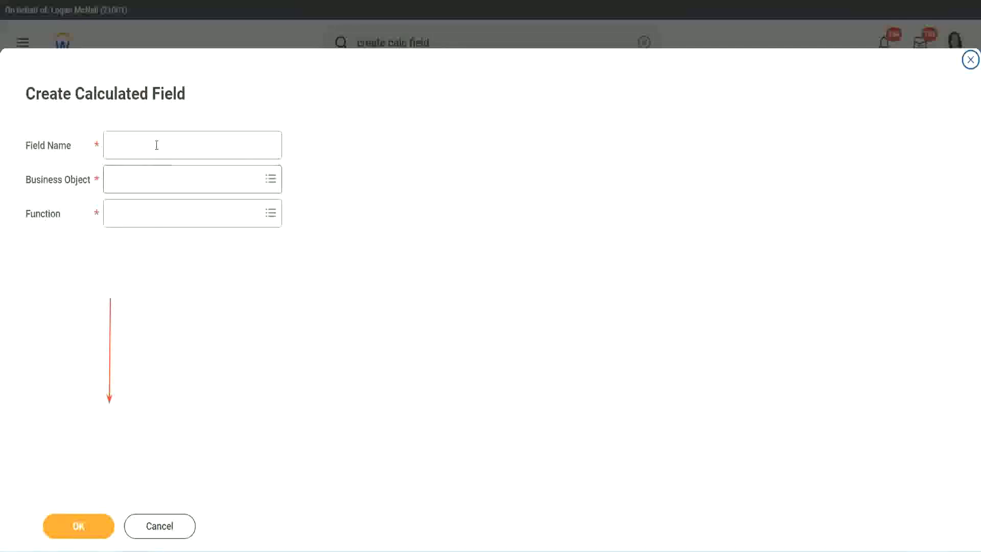
pyautogui.click(157, 145)
pyautogui.write('CF-WW-TC-Amateur')
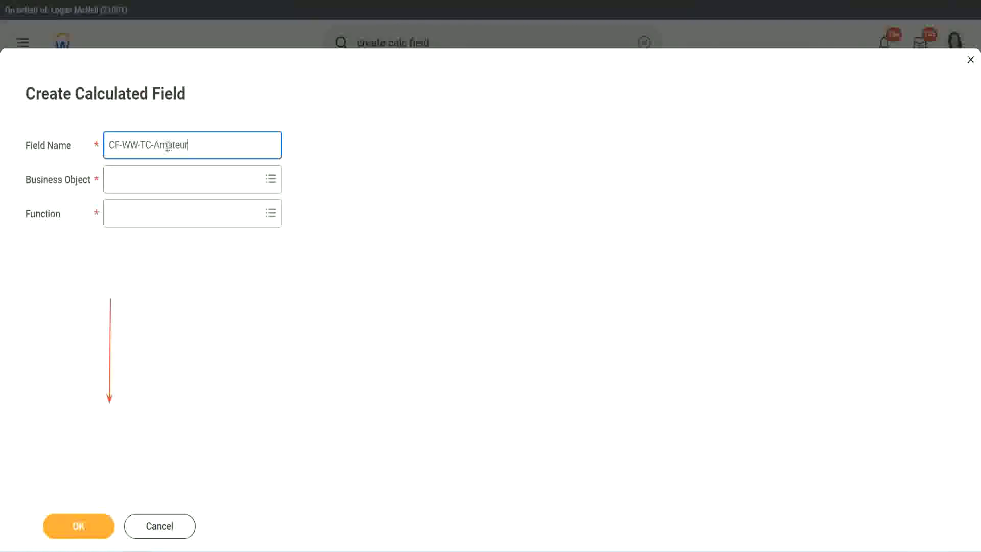
pyautogui.doubleClick(167, 146)
pyautogui.write('Experienced')
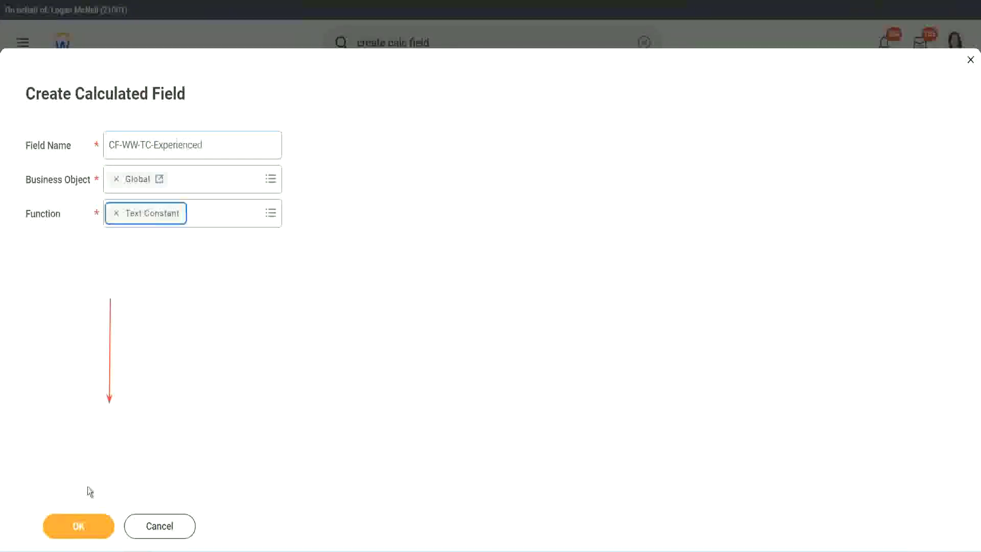
pyautogui.click(74, 529)
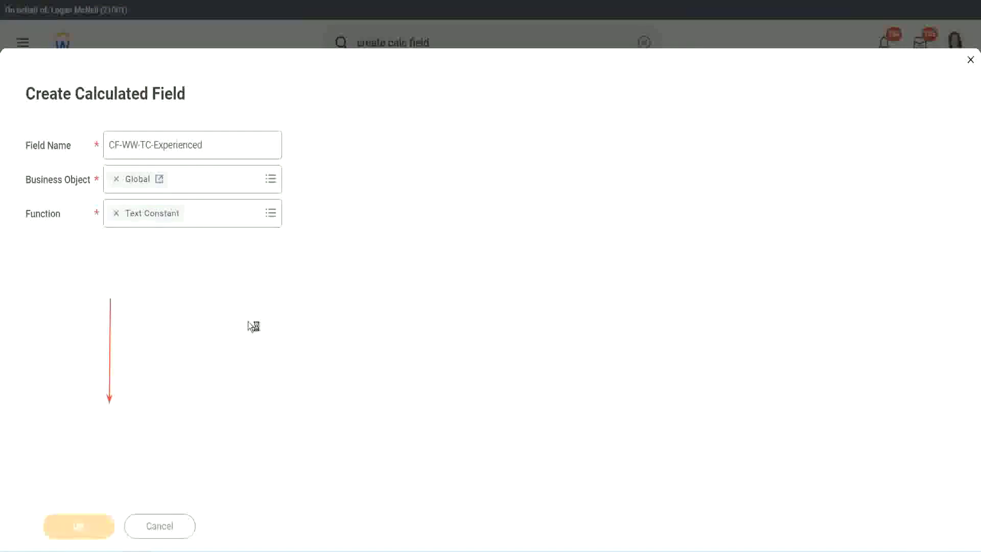
pyautogui.click(149, 289)
pyautogui.write('ienced')
pyautogui.click(82, 528)
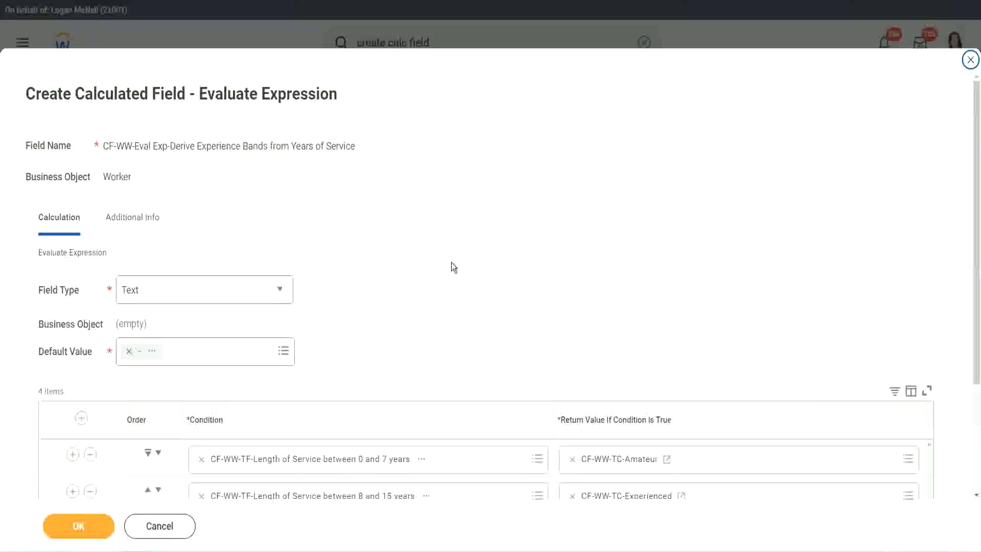
pyautogui.scroll(-2, 452, 267)
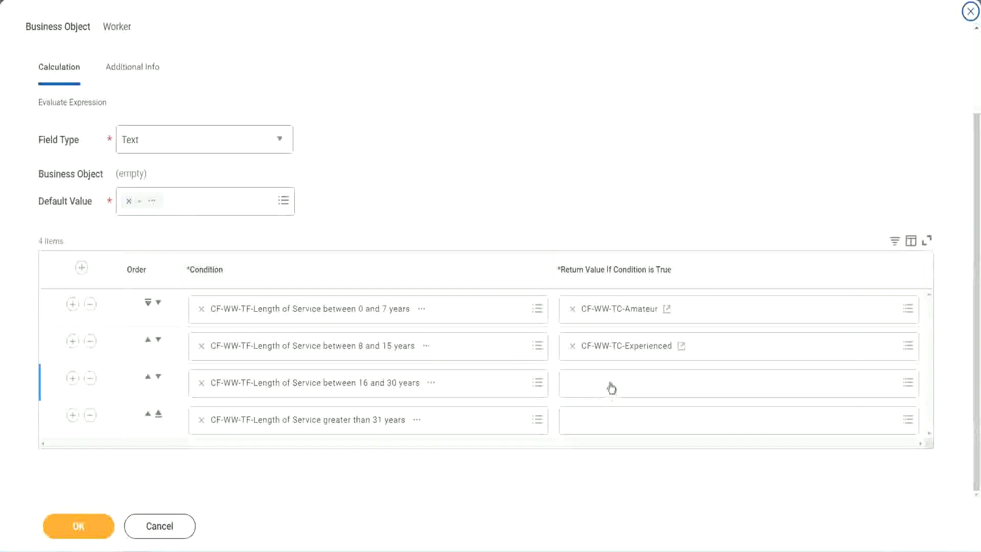
pyautogui.click(609, 383)
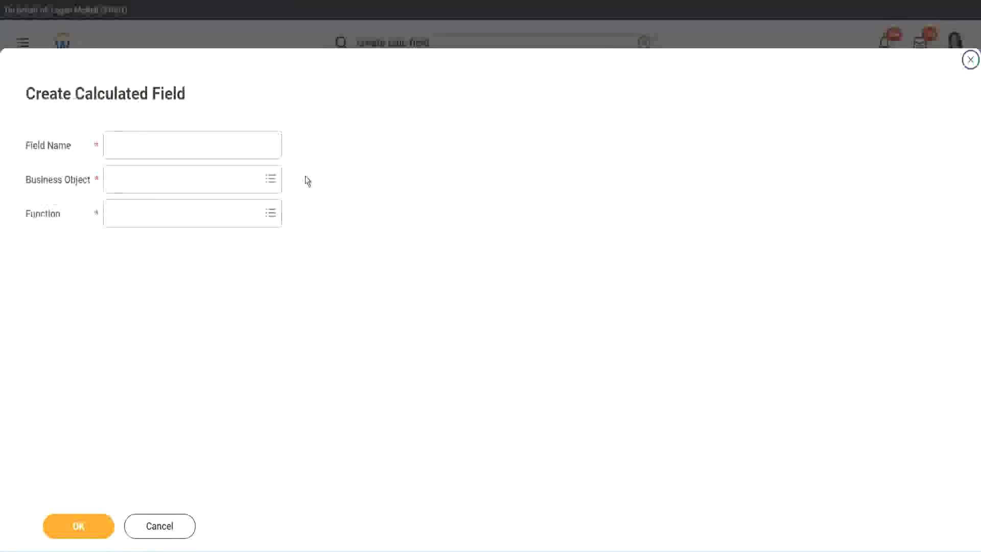
# - Name the new field CF-WW-TC-Senior on Global with the Text Constant function
pyautogui.click(207, 145)
pyautogui.write('CF-WW-TC Amount')
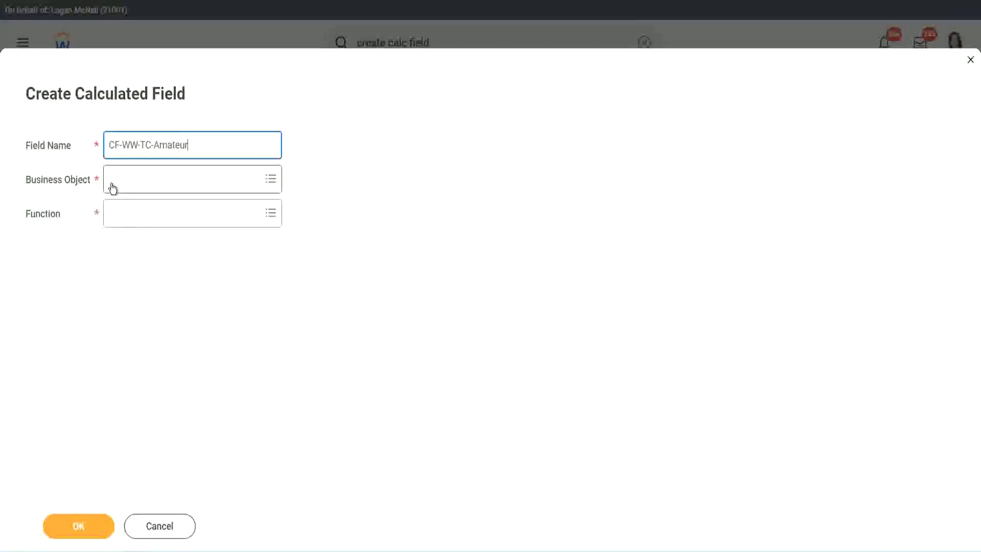
pyautogui.click(112, 180)
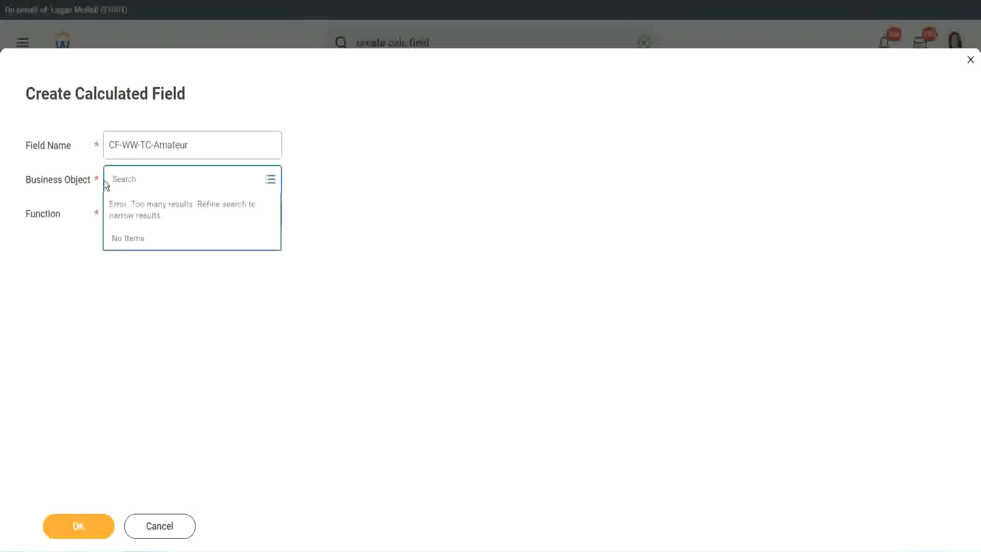
pyautogui.write('global')
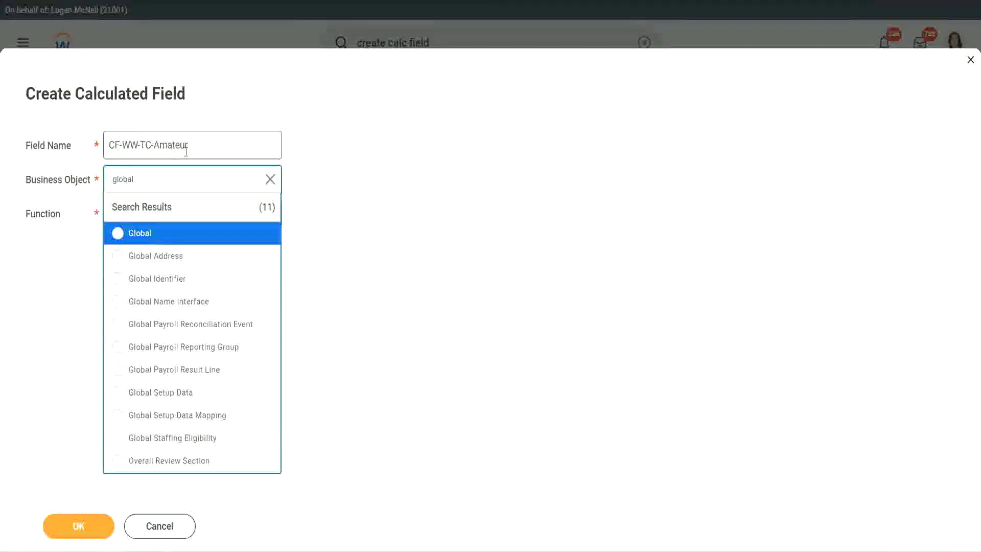
pyautogui.click(141, 234)
pyautogui.doubleClick(173, 146)
pyautogui.write('Senior')
pyautogui.click(156, 223)
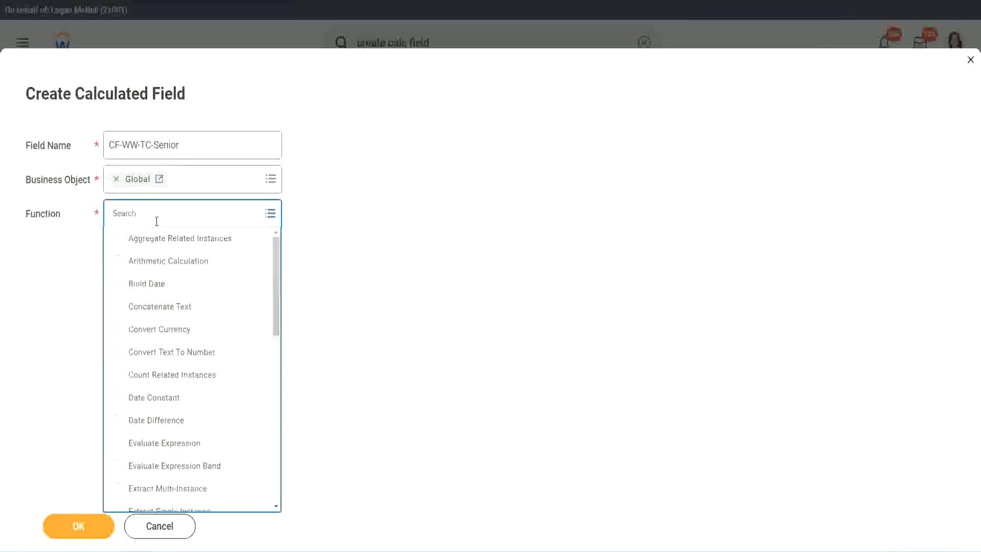
pyautogui.write('tc')
pyautogui.click(149, 261)
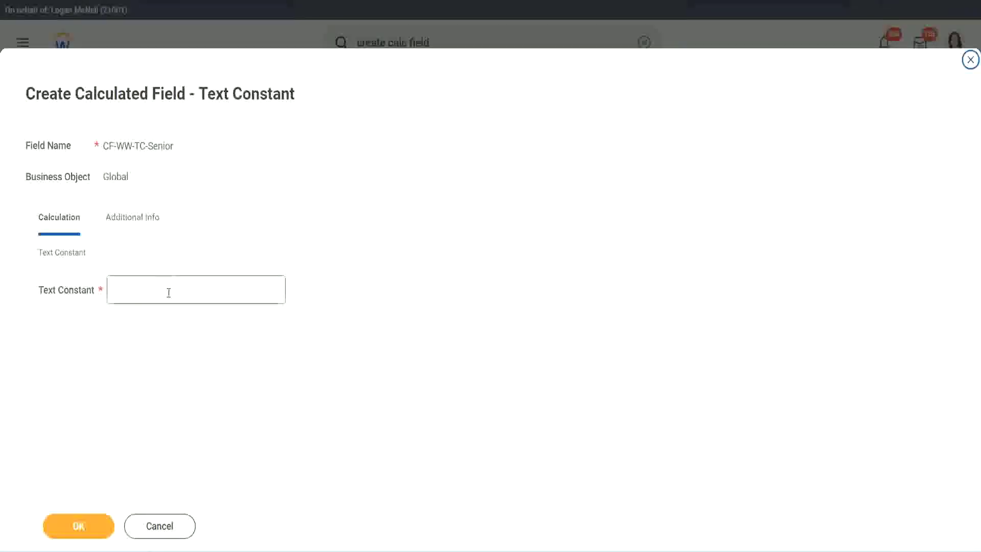
# - Save Senior as the constant text and make CF-WW-TC-Senior the 16–30 years return value
pyautogui.click(170, 292)
pyautogui.write('Senior')
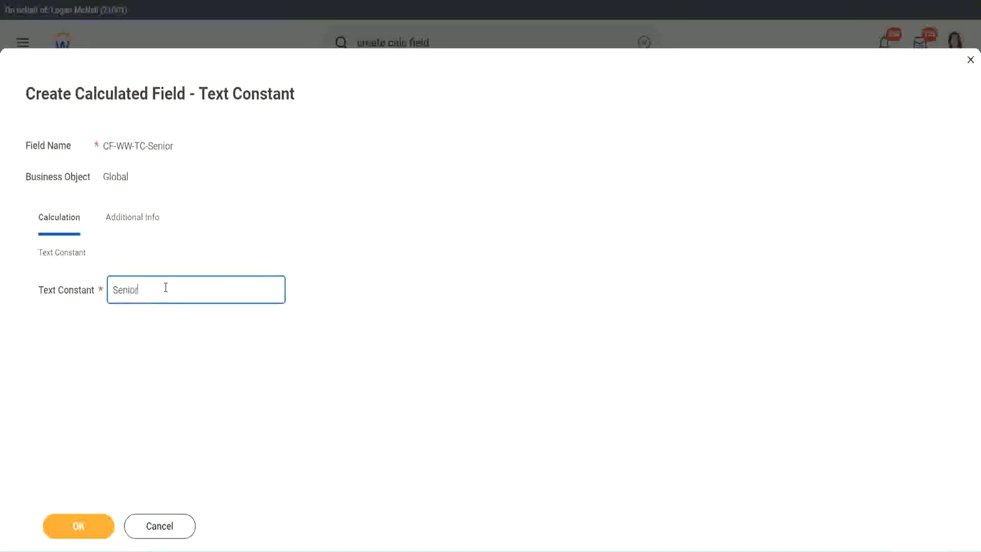
pyautogui.click(97, 529)
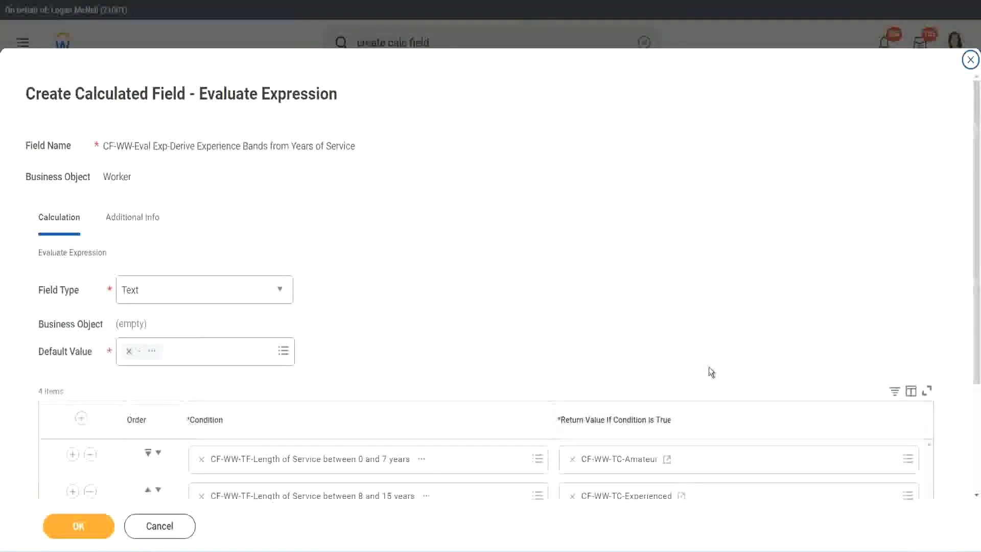
pyautogui.scroll(-2, 591, 397)
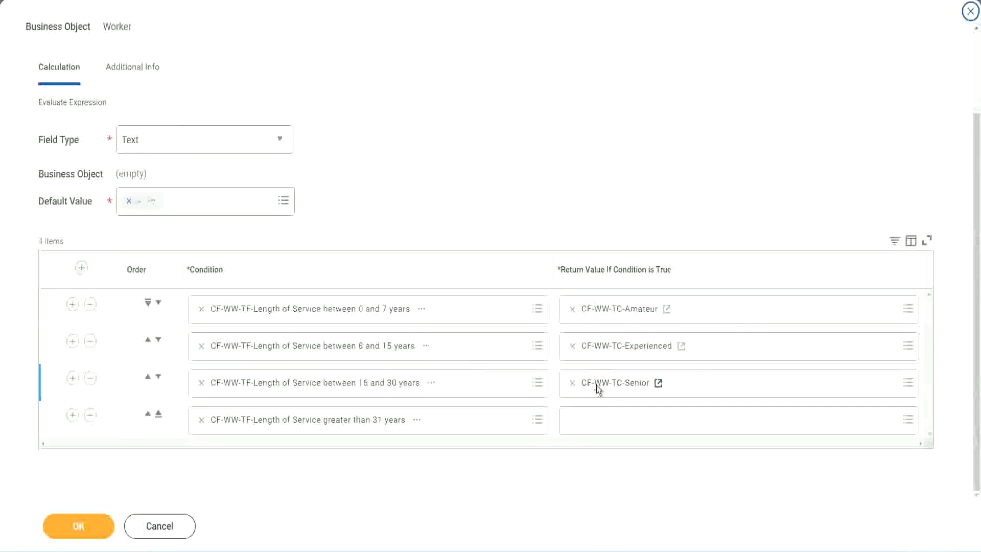
pyautogui.rightClick(596, 384)
pyautogui.click(596, 422)
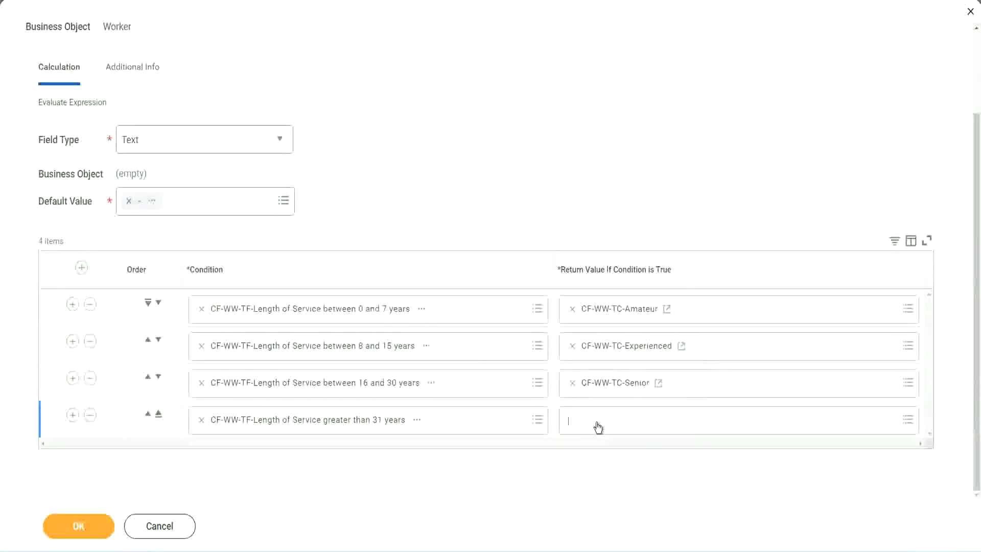
# - From the over-31-years return value, name a new field CF-WW-TC-Legend on the Global business object
pyautogui.click(605, 396)
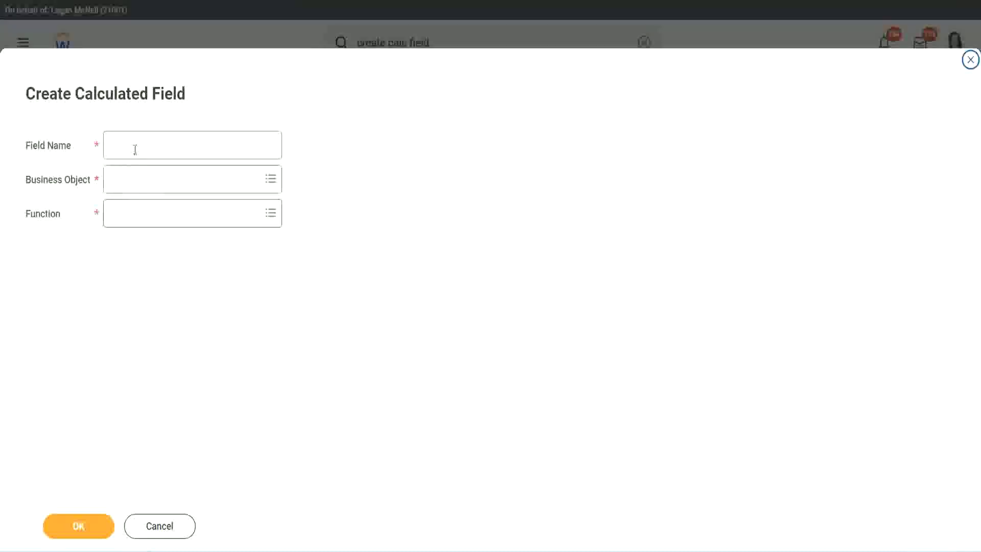
pyautogui.click(136, 148)
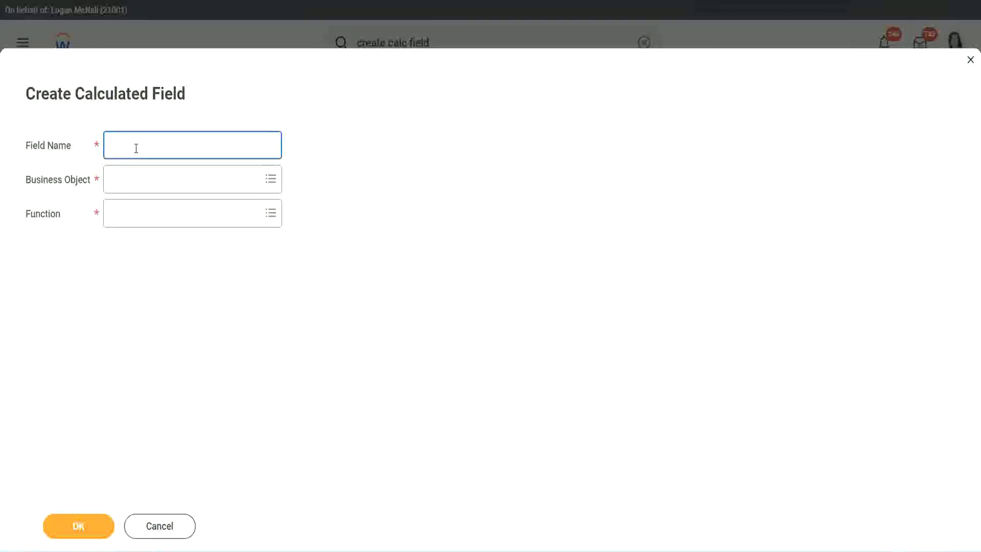
pyautogui.write('CF-WW-TC-Senior')
pyautogui.doubleClick(165, 145)
pyautogui.write('Legend')
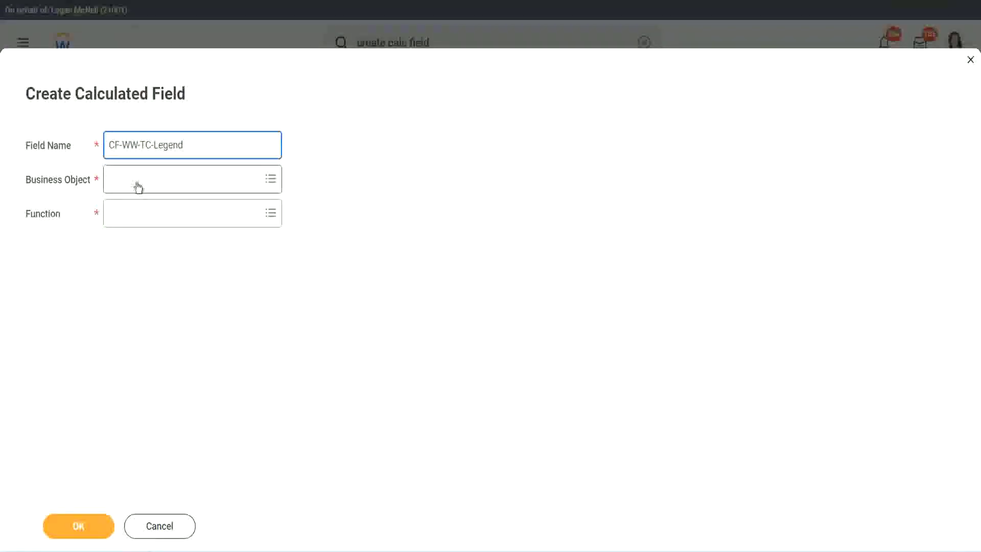
pyautogui.click(139, 187)
pyautogui.write('Globa')
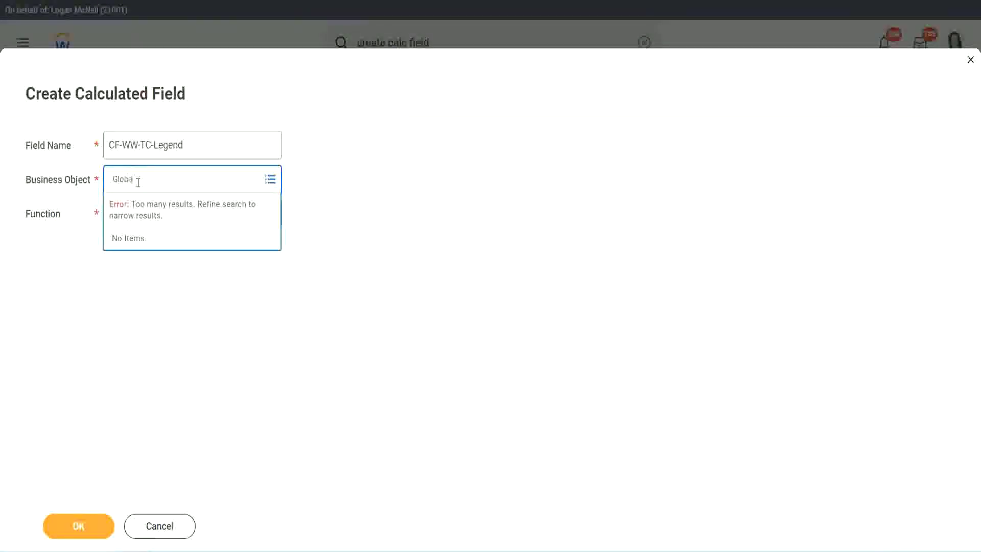
pyautogui.write('l')
pyautogui.press('Return')
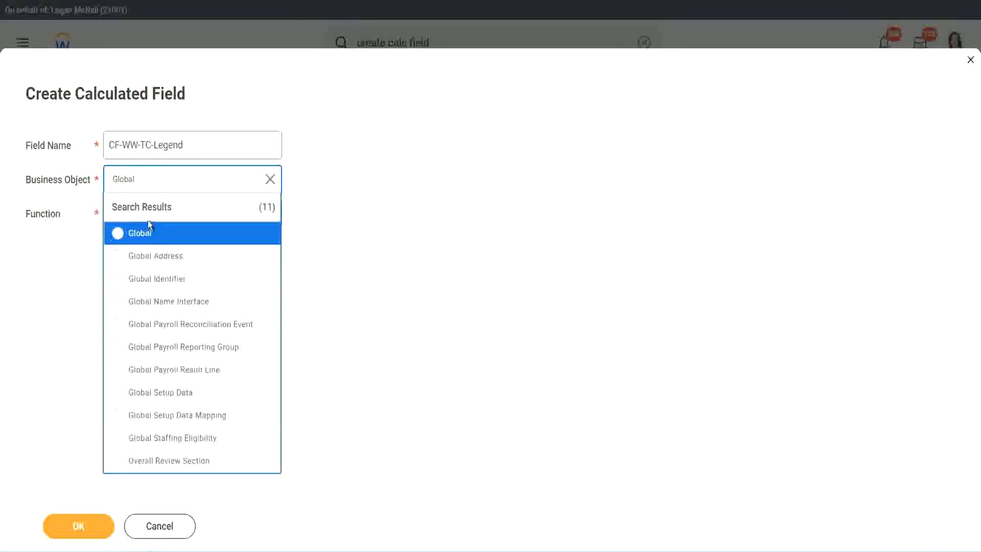
pyautogui.click(149, 240)
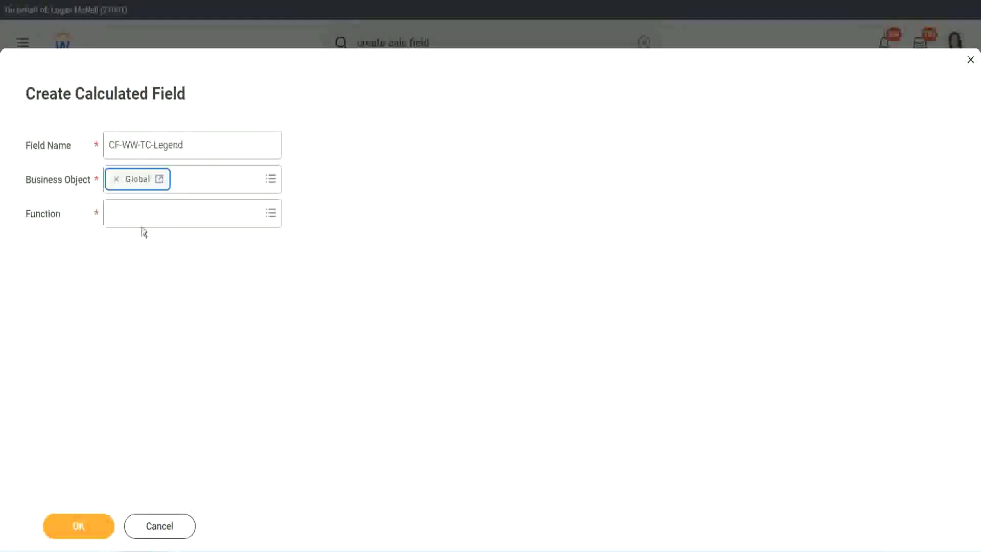
# - Make CF-WW-TC-Legend a Text Constant holding Legend and save it
pyautogui.click(141, 212)
pyautogui.write('tc')
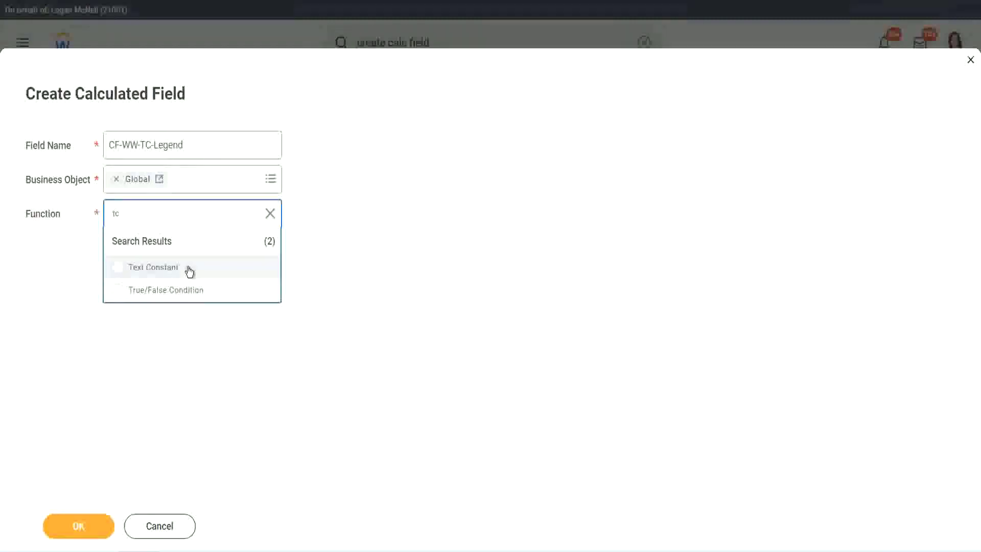
pyautogui.click(244, 272)
pyautogui.click(80, 525)
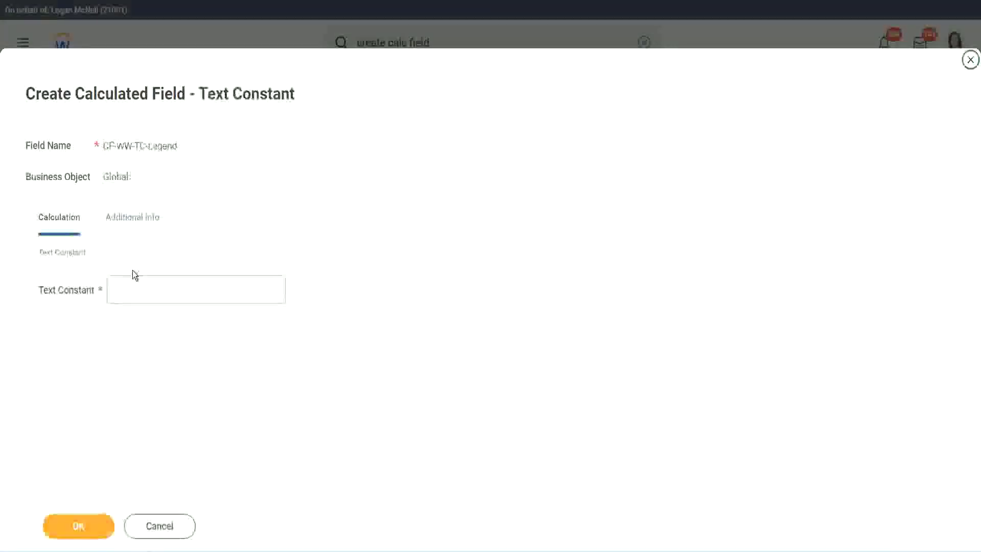
pyautogui.click(126, 290)
pyautogui.write('end')
pyautogui.click(84, 525)
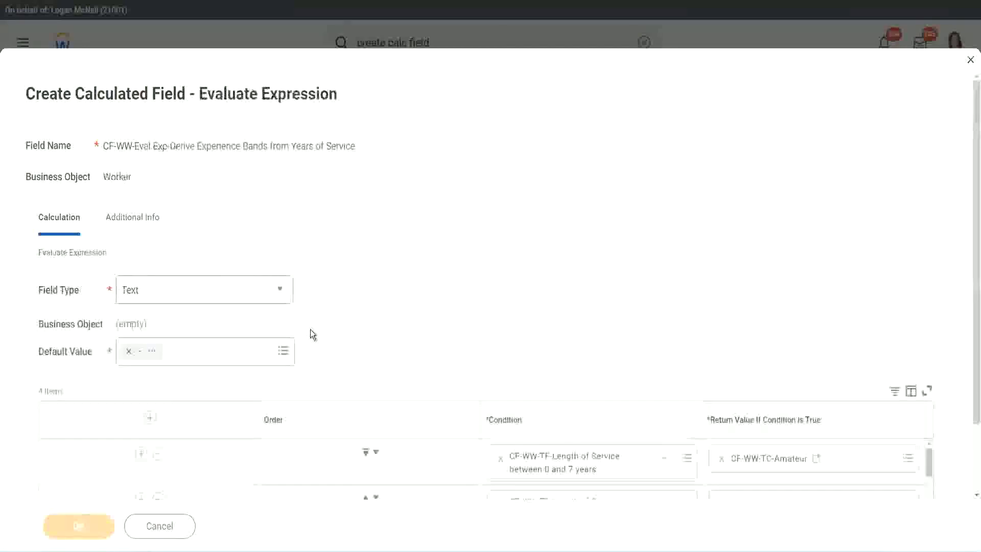
pyautogui.scroll(-2, 519, 275)
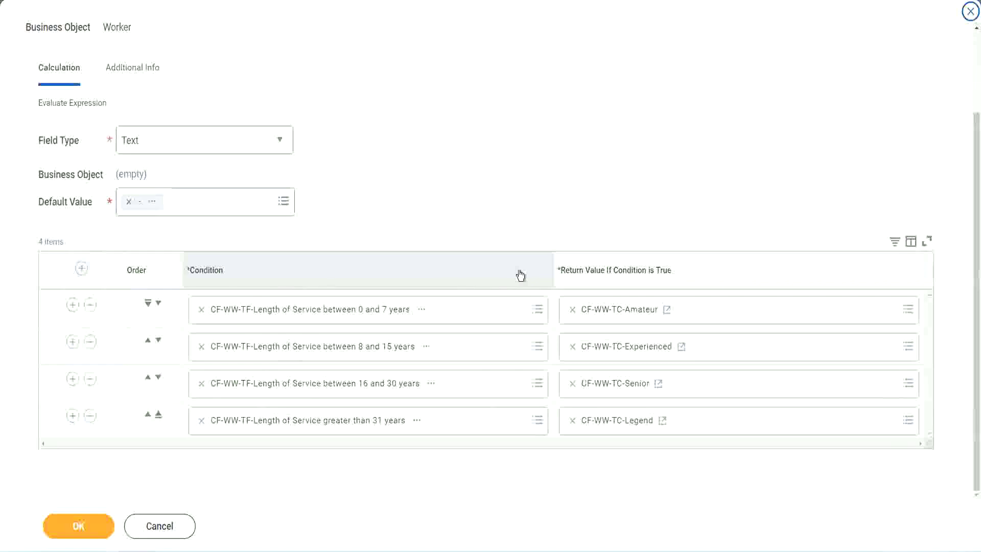
pyautogui.scroll(1, 417, 207)
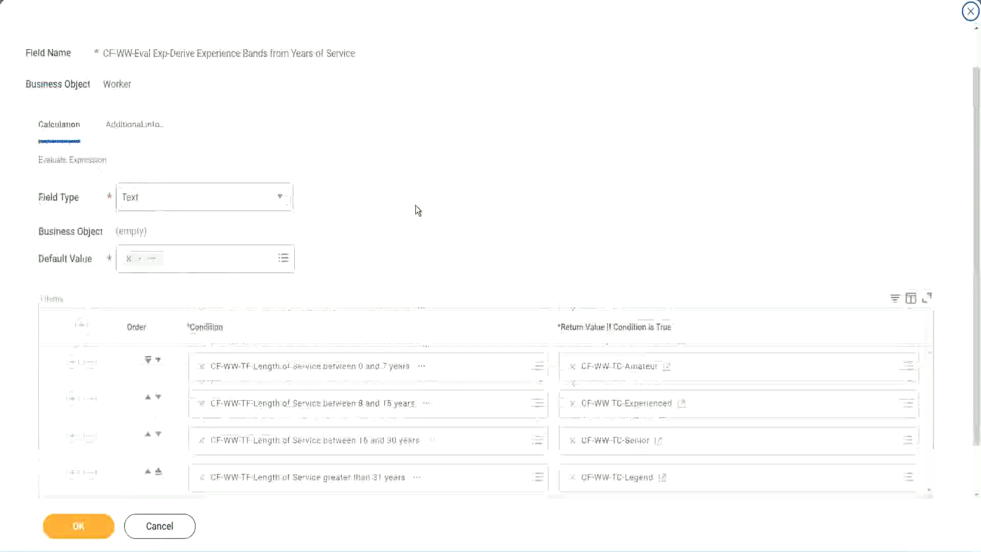
pyautogui.scroll(1, 416, 206)
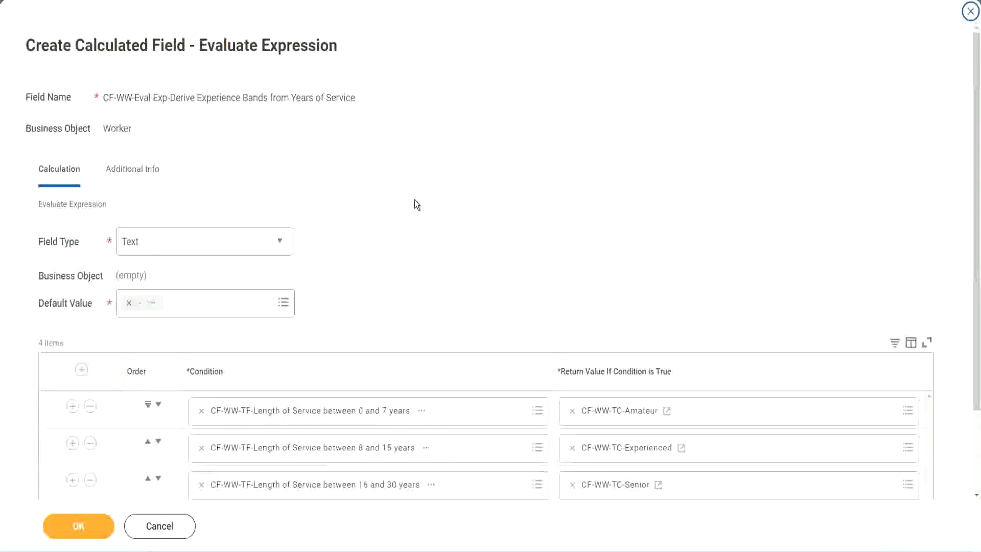
pyautogui.scroll(-2, 415, 205)
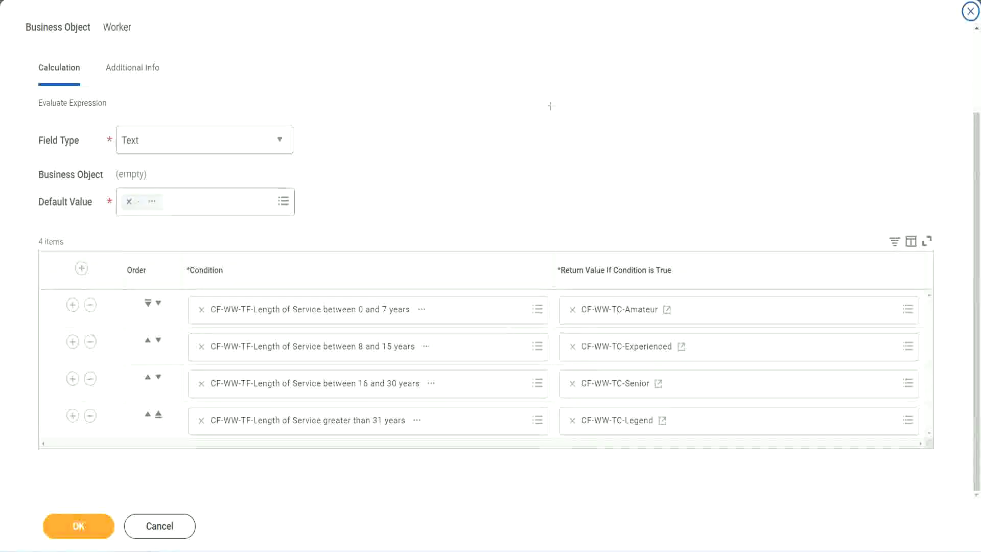
# - Review the four conditions and band return values, then save the Derive Experience Bands field
pyautogui.moveTo(629, 144); pyautogui.dragTo(636, 243)
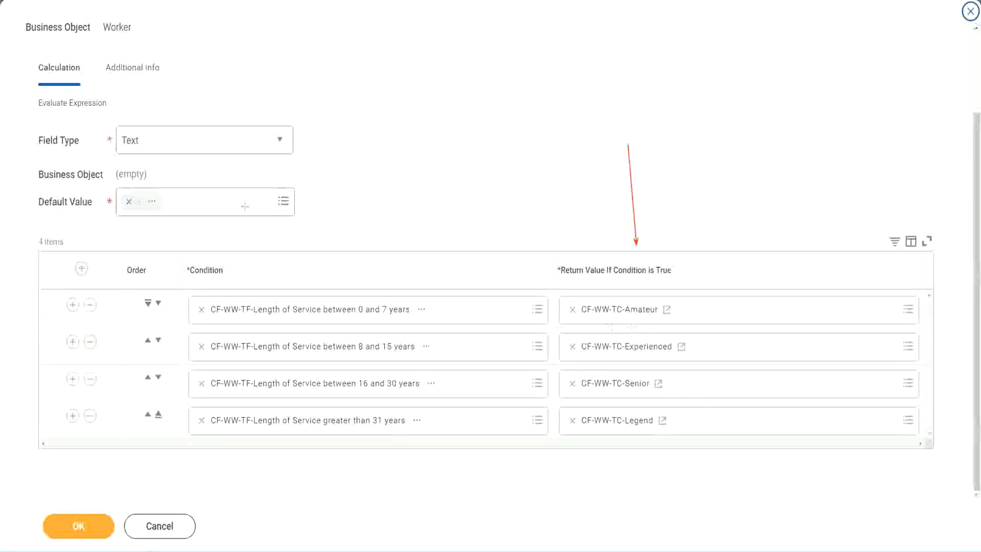
pyautogui.moveTo(121, 88); pyautogui.dragTo(127, 123)
pyautogui.click(85, 524)
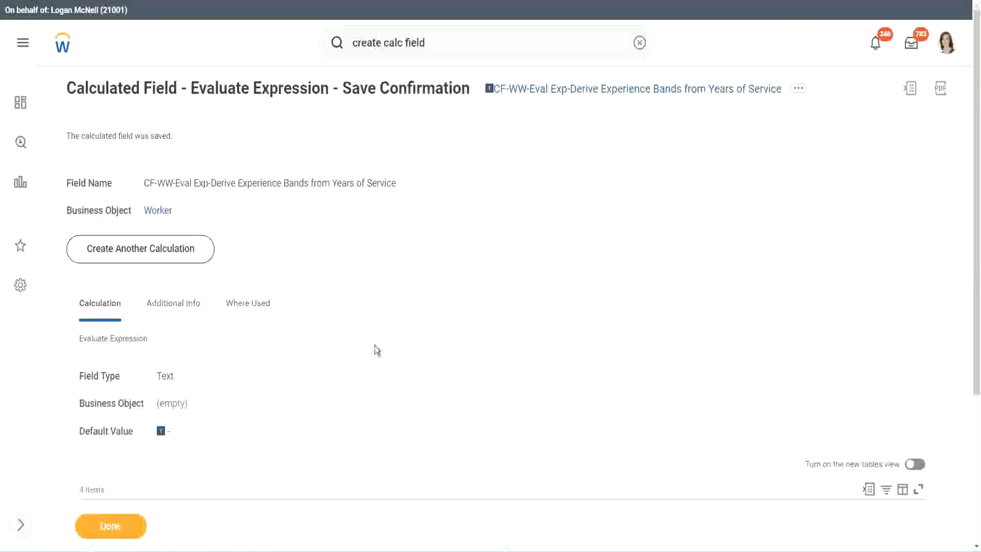
pyautogui.scroll(-3, 375, 350)
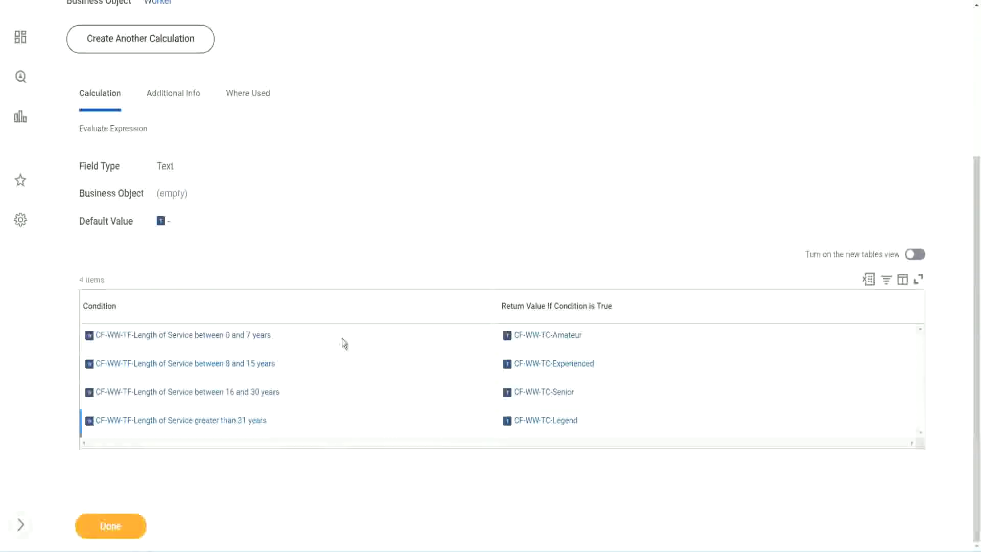
pyautogui.scroll(3, 259, 317)
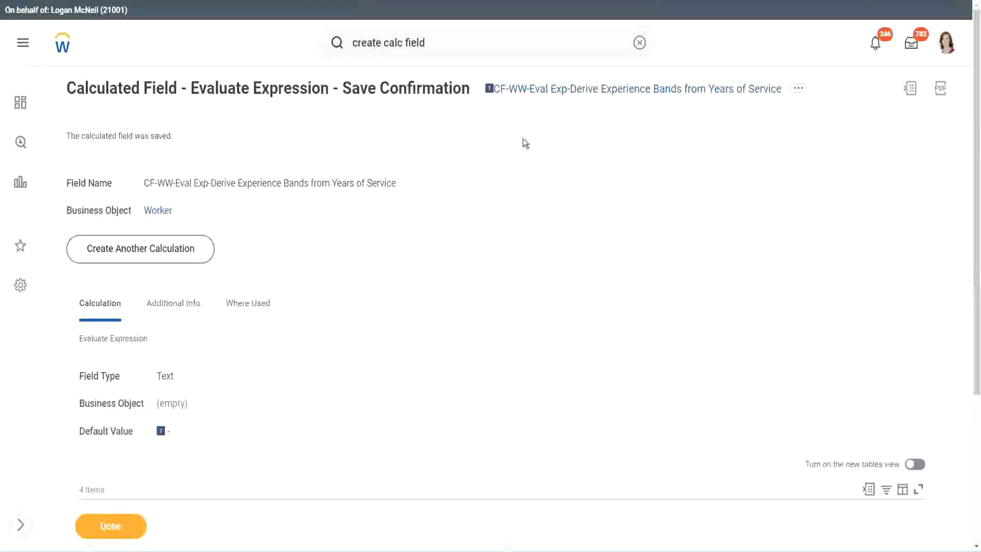
# - Copy the full name of the saved Experience Bands calculated field via Copy Text
pyautogui.rightClick(576, 90)
pyautogui.click(604, 153)
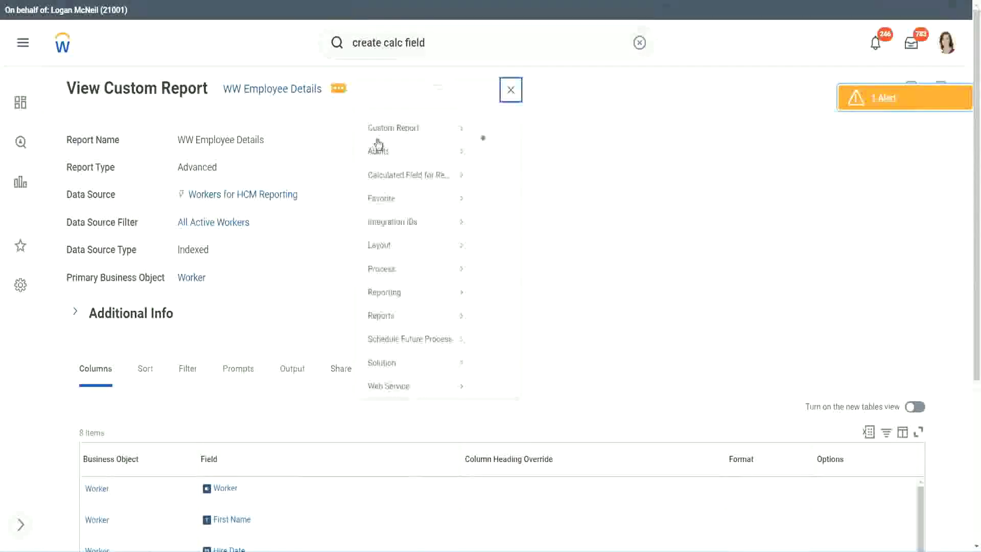
# - Edit WW Employee Details, adding a blank column and removing the Years of Service substring column
pyautogui.moveTo(393, 128)
pyautogui.click(498, 147)
pyautogui.scroll(-3, 358, 220)
pyautogui.scroll(-3, 358, 225)
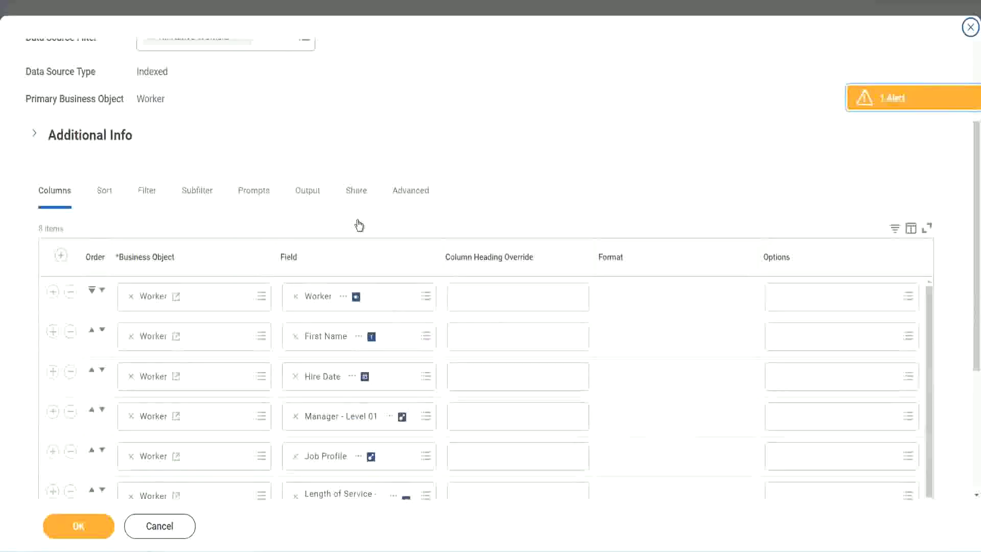
pyautogui.scroll(-2, 360, 224)
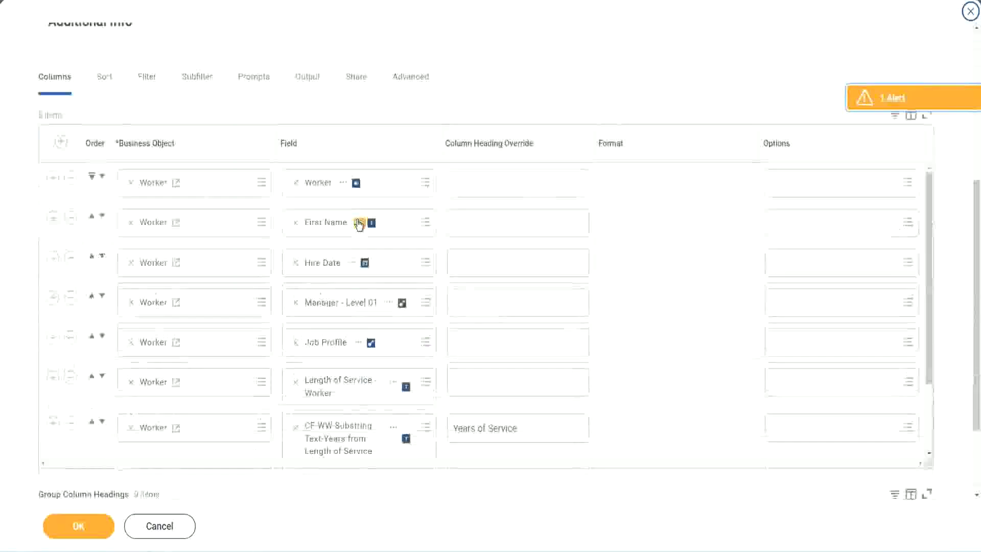
pyautogui.click(52, 427)
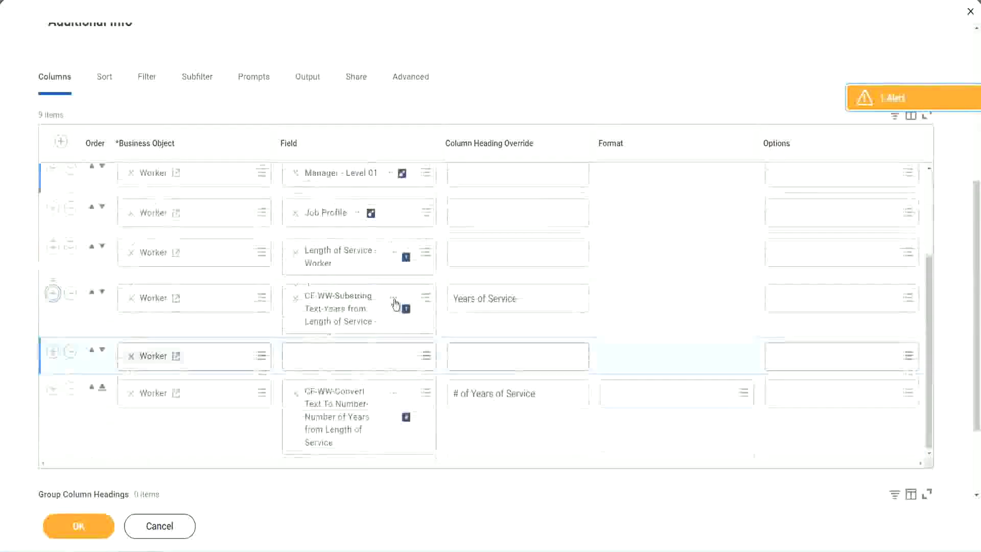
pyautogui.scroll(-2, 391, 367)
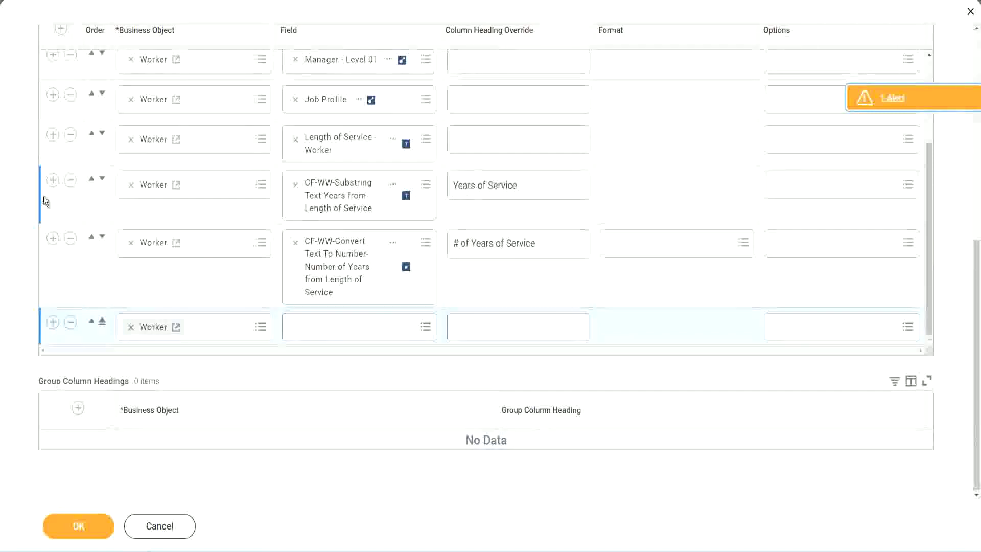
pyautogui.click(71, 183)
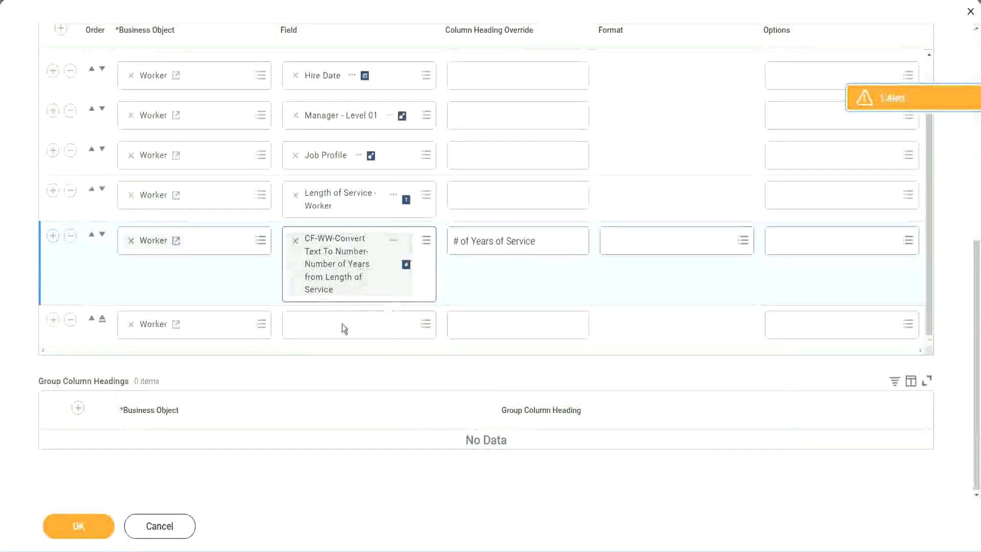
# - Fill the new column with the Eval Exp field headed Experience Bands, confirm and run the report
pyautogui.click(320, 325)
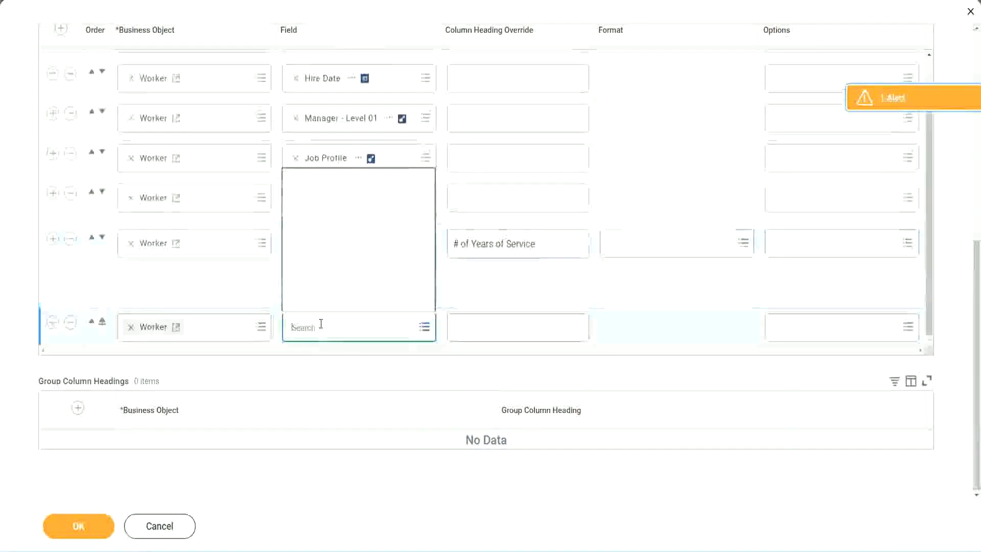
pyautogui.write('Experience Bands from Years of Service')
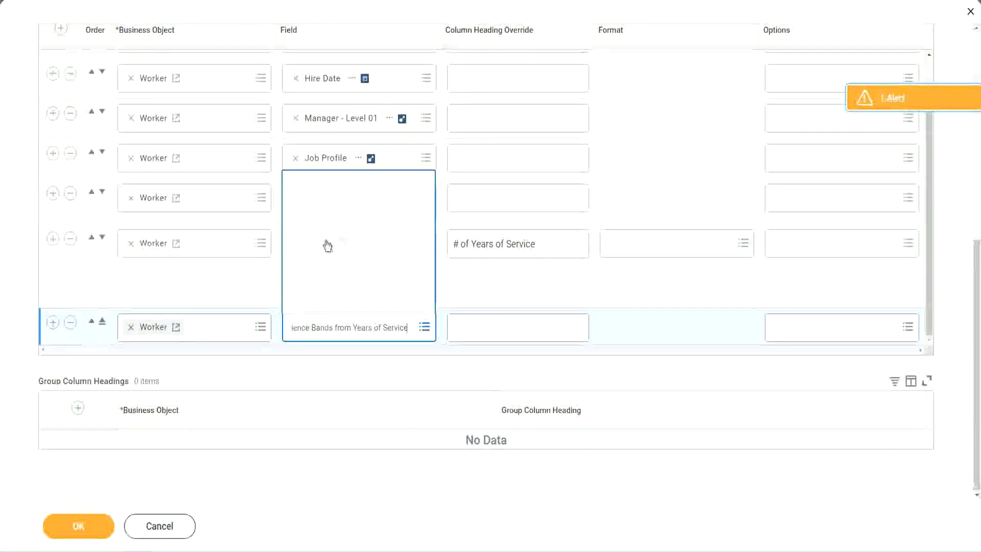
pyautogui.click(499, 294)
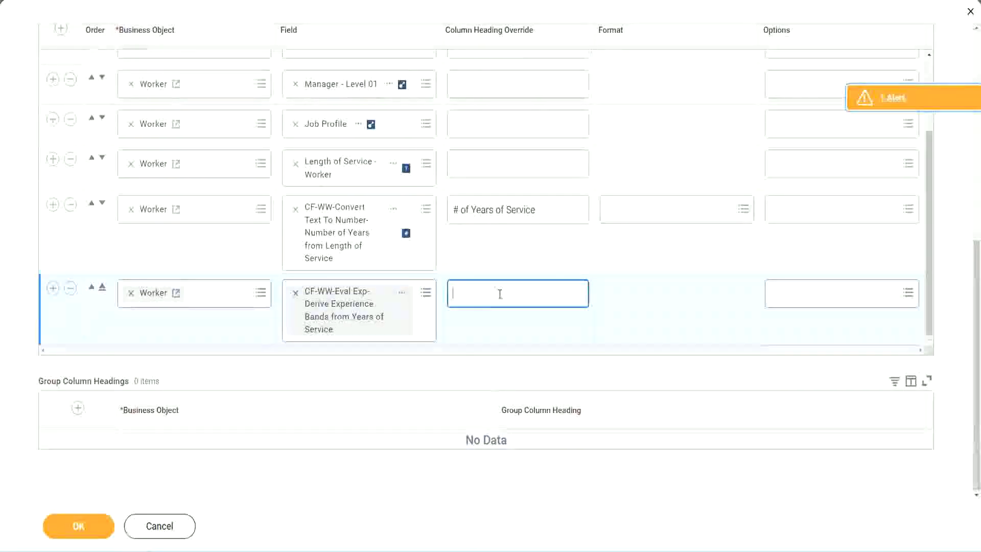
pyautogui.write('Exper')
pyautogui.write('ience Bands')
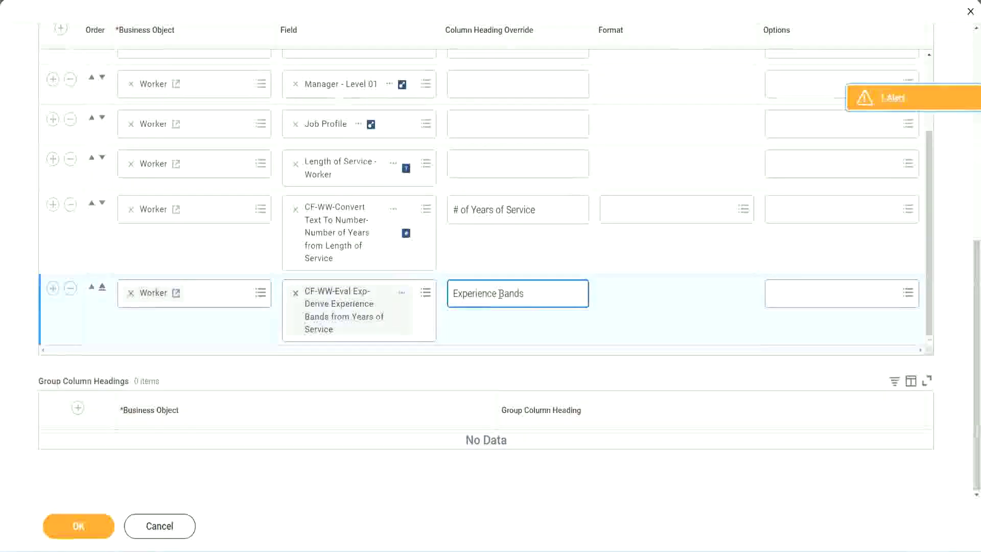
pyautogui.click(92, 527)
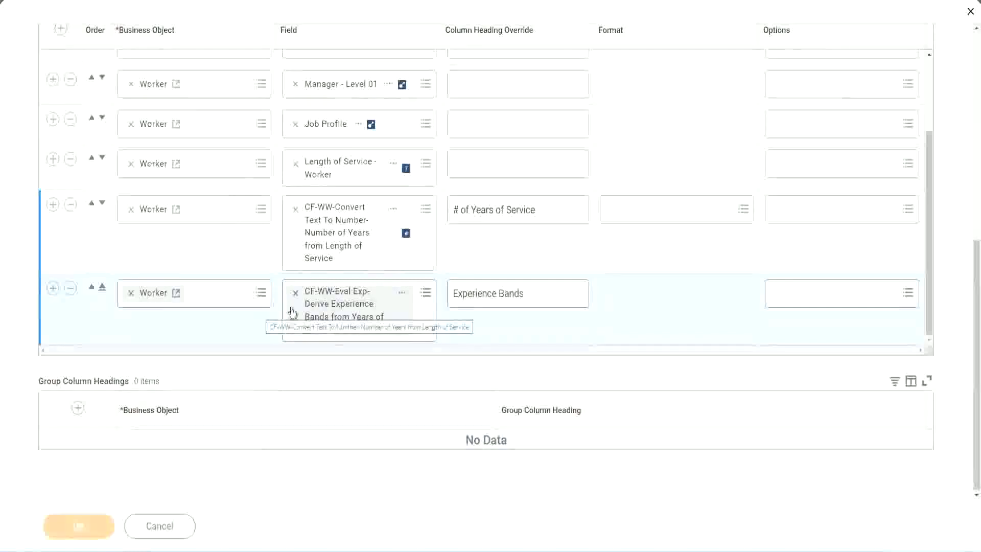
pyautogui.scroll(-3, 304, 350)
pyautogui.click(112, 527)
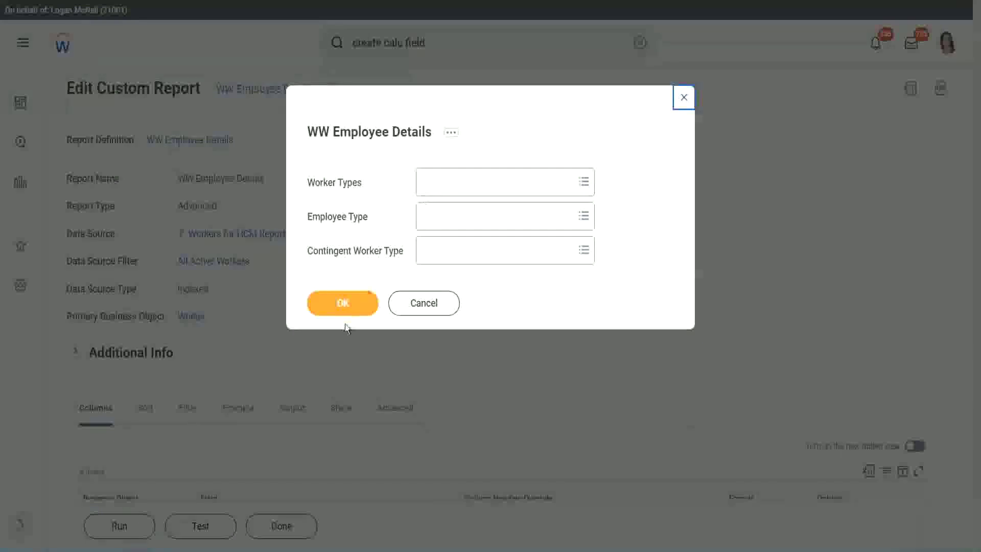
# - Run with blank prompts so all 347 workers list, and pick out a 22 years of service value
pyautogui.click(345, 307)
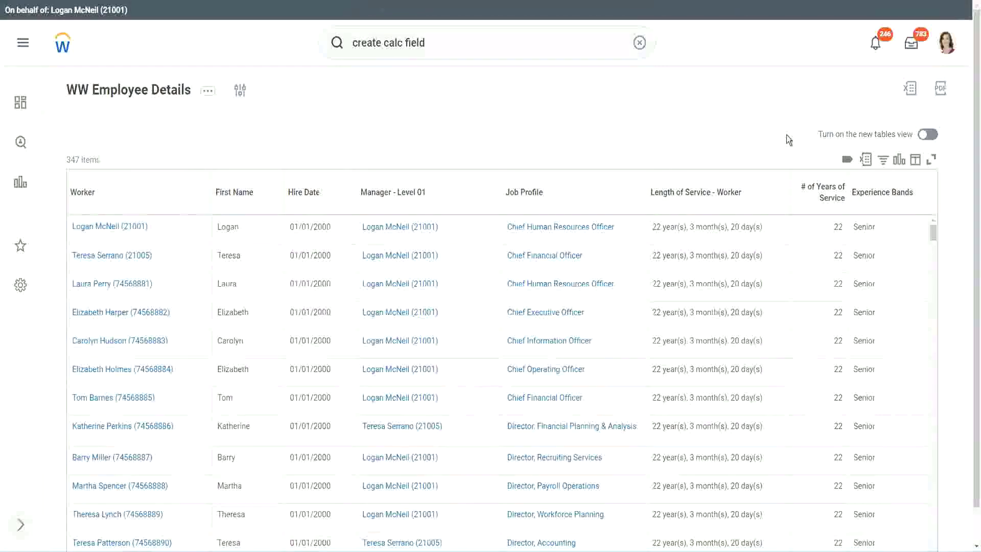
pyautogui.scroll(-1, 813, 162)
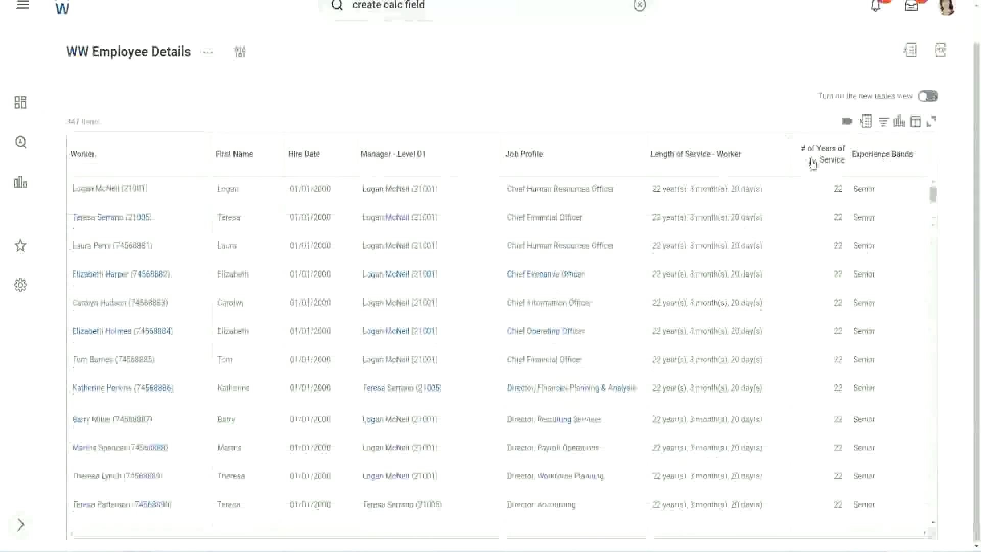
pyautogui.doubleClick(837, 191)
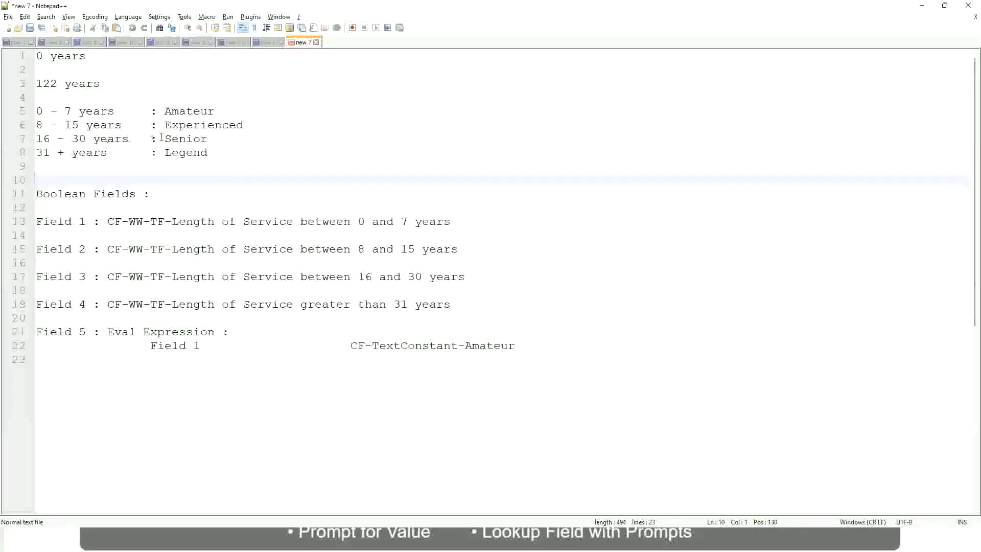
# - Highlight the 16 - 30 years range and the Senior band name on line 7 of the notes
pyautogui.click(169, 139)
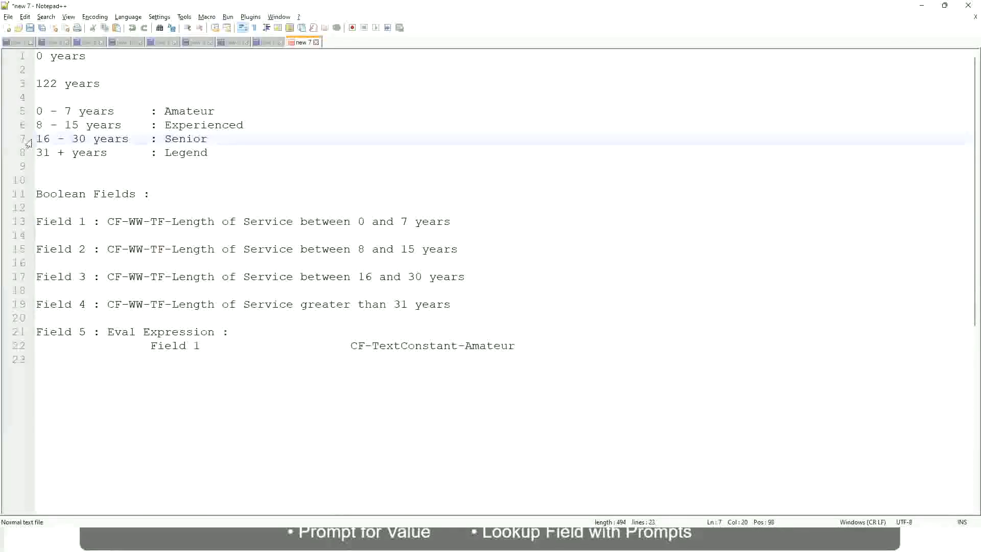
pyautogui.moveTo(36, 139); pyautogui.dragTo(93, 139)
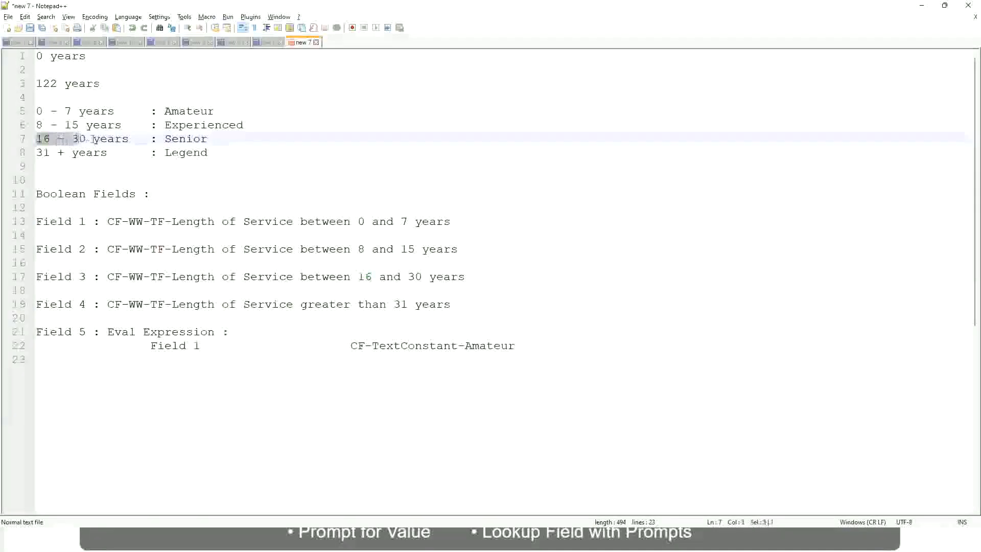
pyautogui.doubleClick(183, 139)
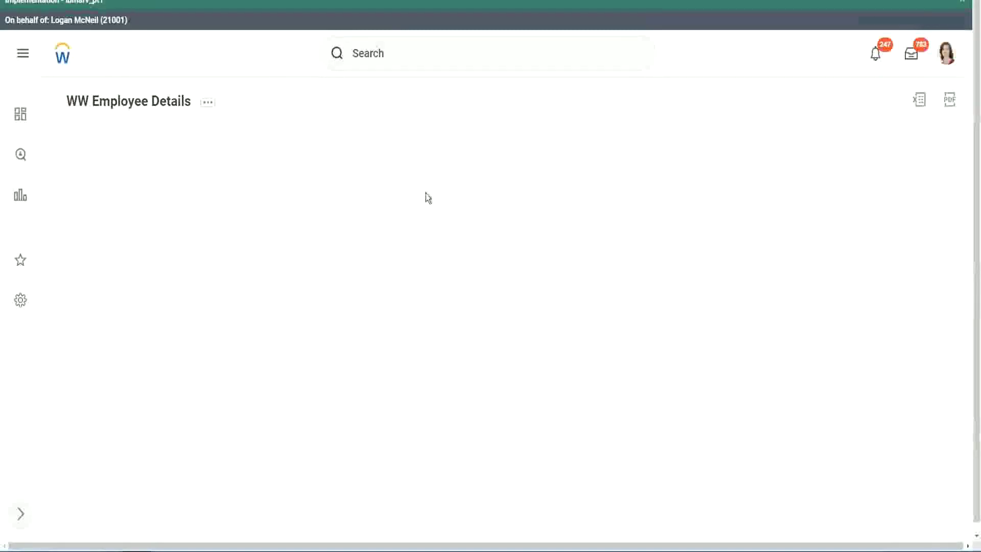
pyautogui.scroll(-2, 790, 309)
pyautogui.scroll(-2, 841, 306)
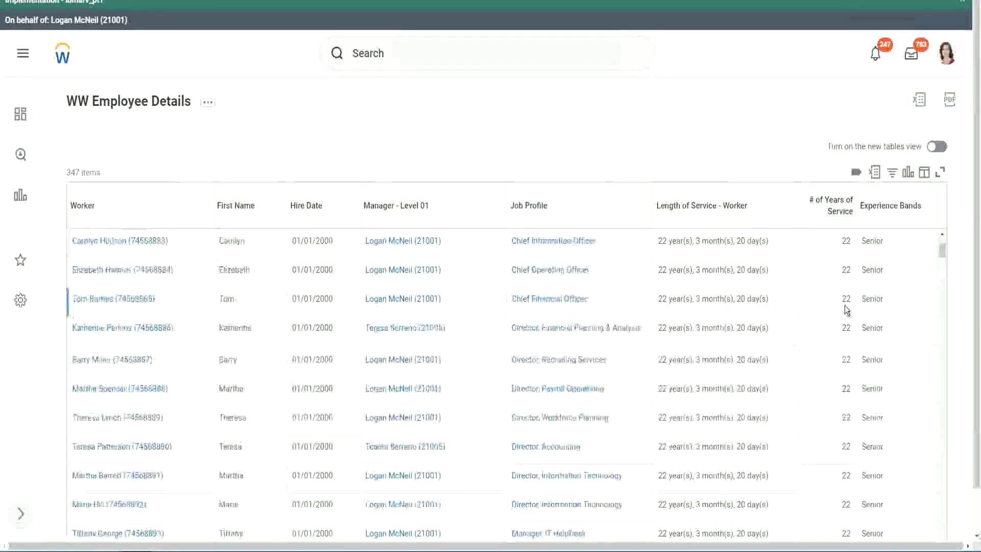
pyautogui.scroll(-2, 847, 309)
pyautogui.scroll(-4, 849, 314)
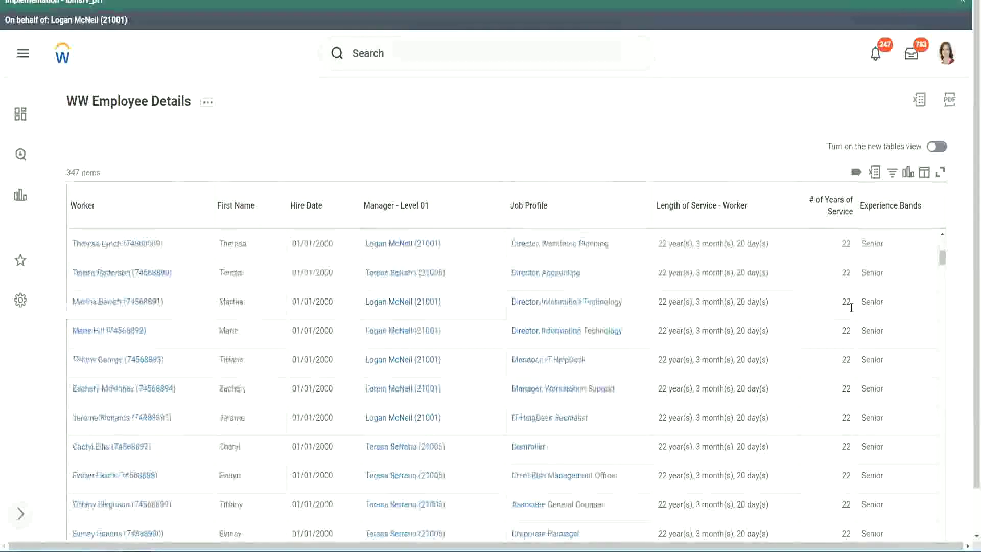
pyautogui.scroll(-4, 852, 317)
pyautogui.scroll(-5, 855, 339)
pyautogui.scroll(-3, 854, 337)
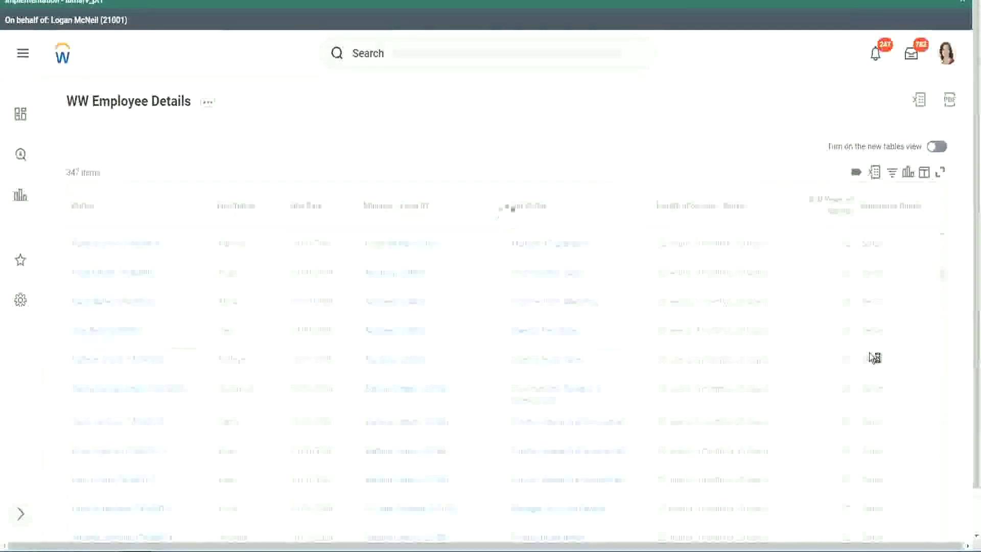
pyautogui.scroll(-1, 869, 352)
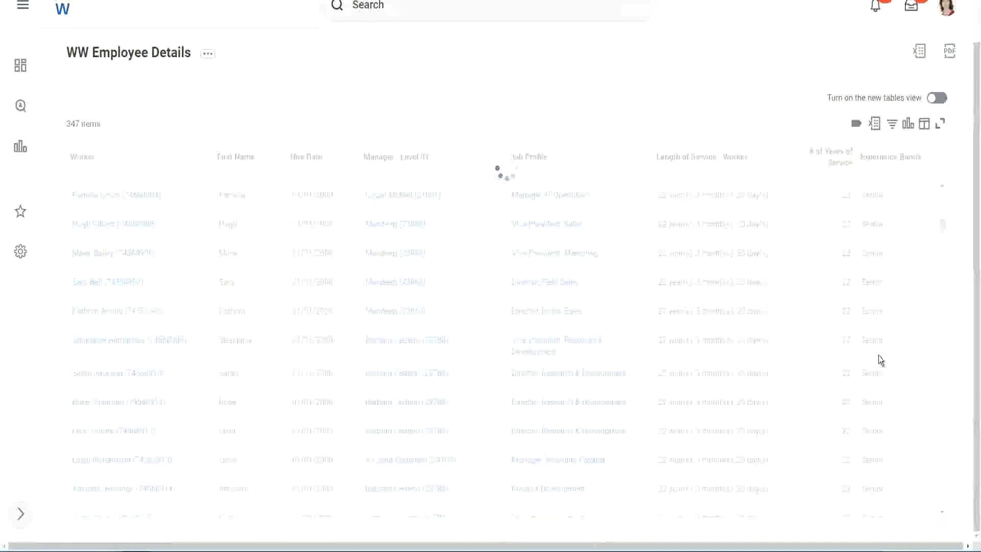
pyautogui.scroll(-3, 909, 287)
pyautogui.scroll(-3, 909, 288)
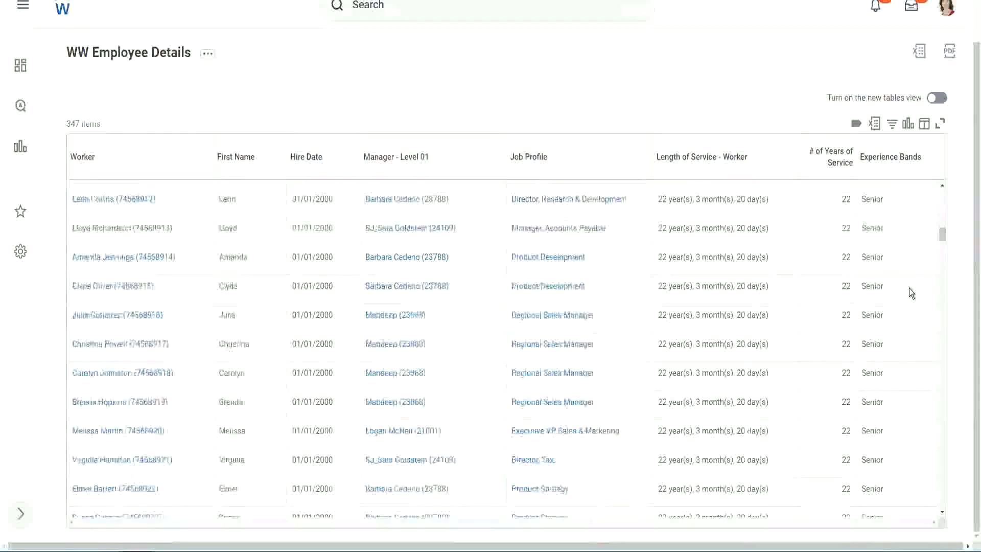
pyautogui.scroll(-2, 909, 292)
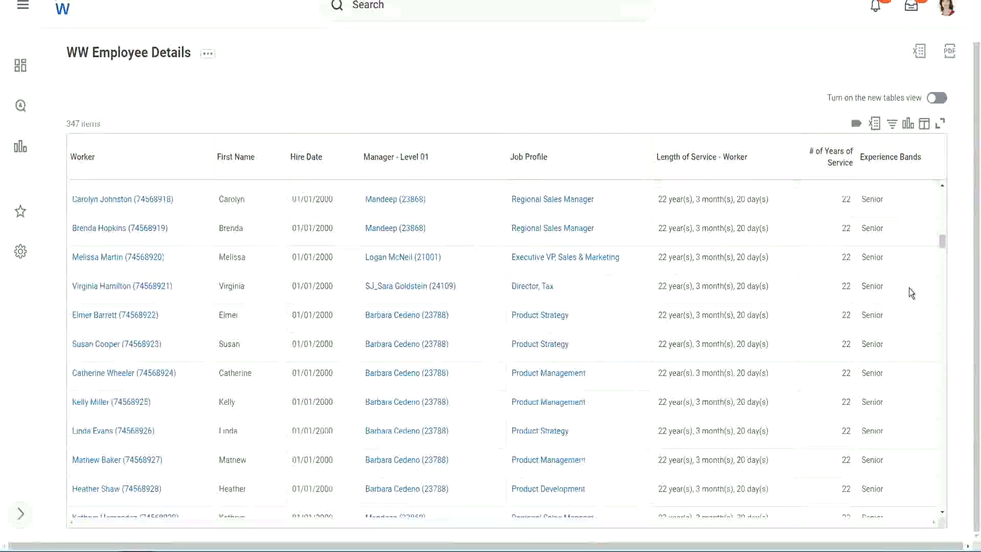
pyautogui.scroll(-2, 909, 288)
pyautogui.scroll(-3, 942, 258)
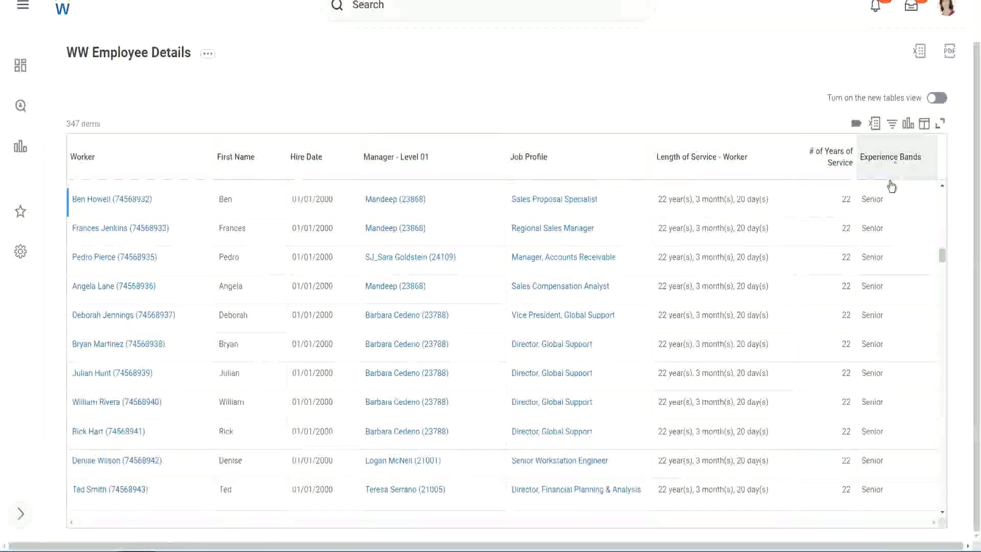
# - Filter Experience Bands to contain Amateur, leaving 0 of 347 items
pyautogui.click(896, 163)
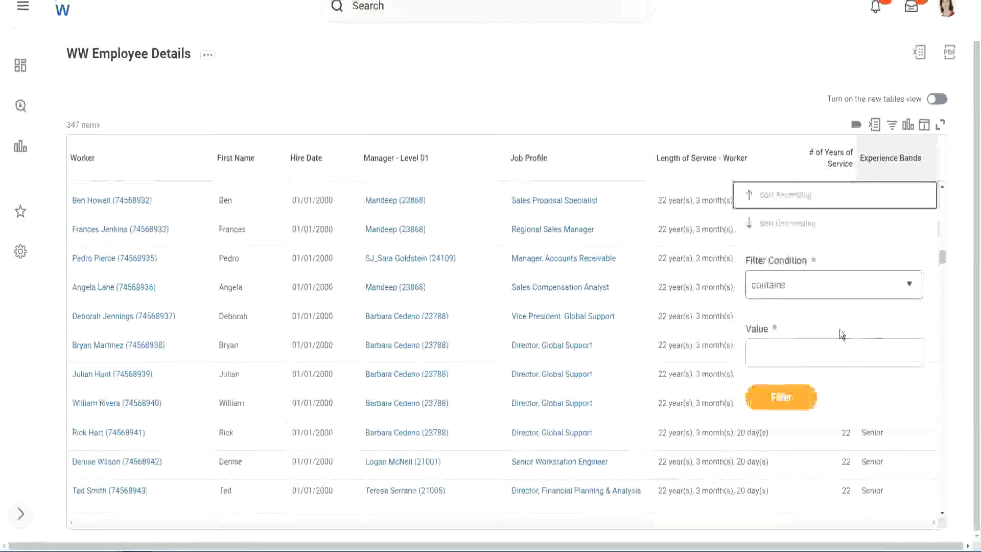
pyautogui.click(777, 345)
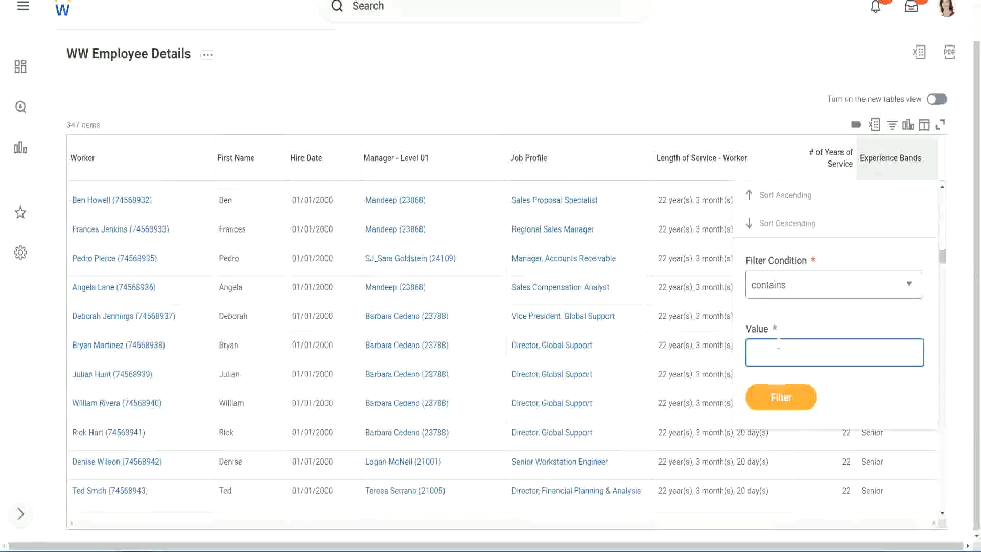
pyautogui.write('Amateur')
pyautogui.click(773, 404)
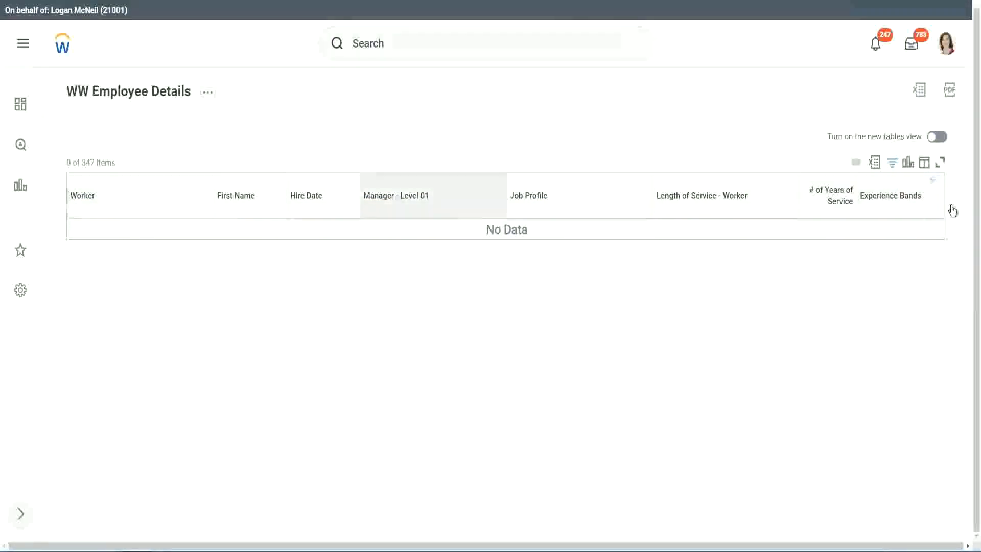
# - Replace the Experience Bands filter value with Legend and apply it
pyautogui.click(887, 197)
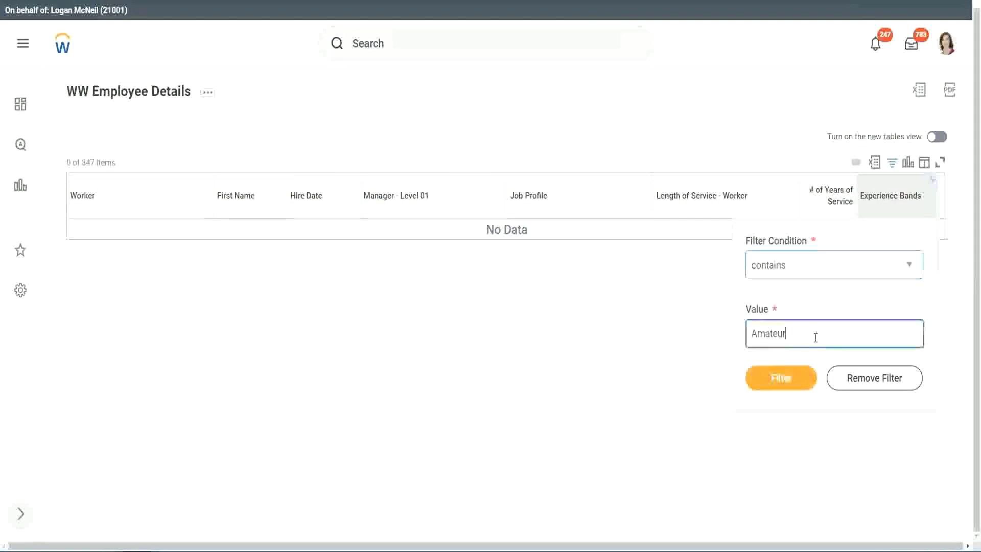
pyautogui.hotkey('ctrl', 'a')
pyautogui.write('Legend')
pyautogui.click(781, 378)
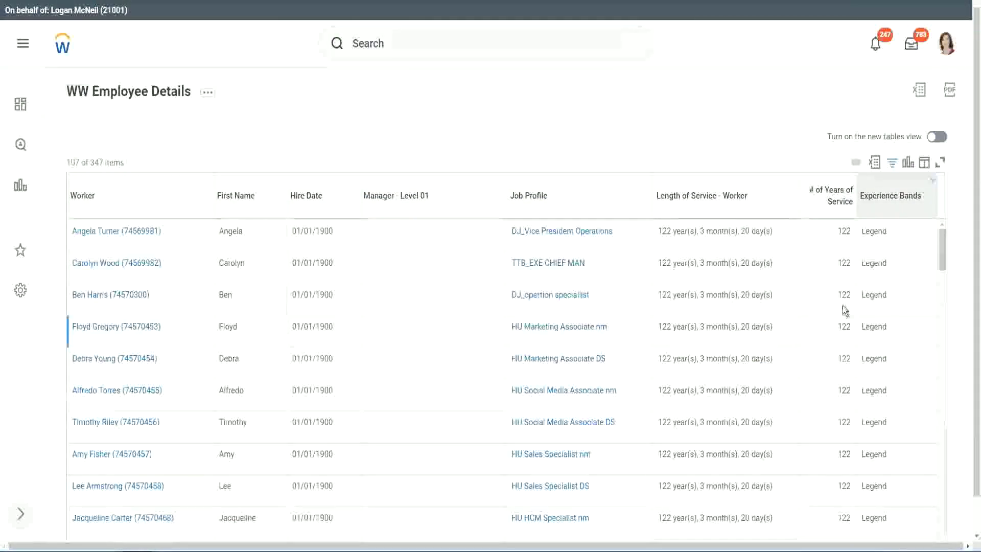
pyautogui.scroll(-5, 843, 305)
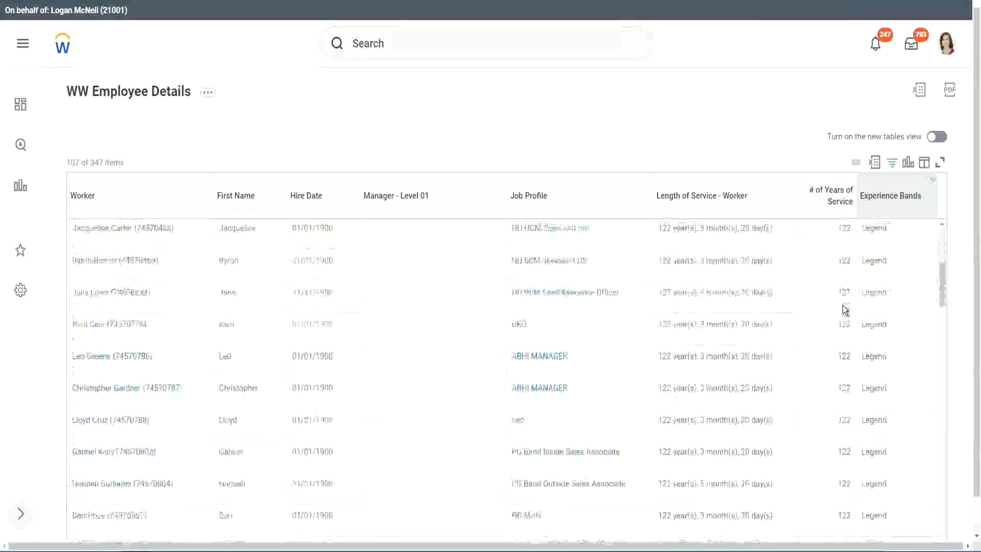
pyautogui.scroll(-5, 843, 305)
pyautogui.scroll(-5, 842, 305)
pyautogui.scroll(-5, 843, 306)
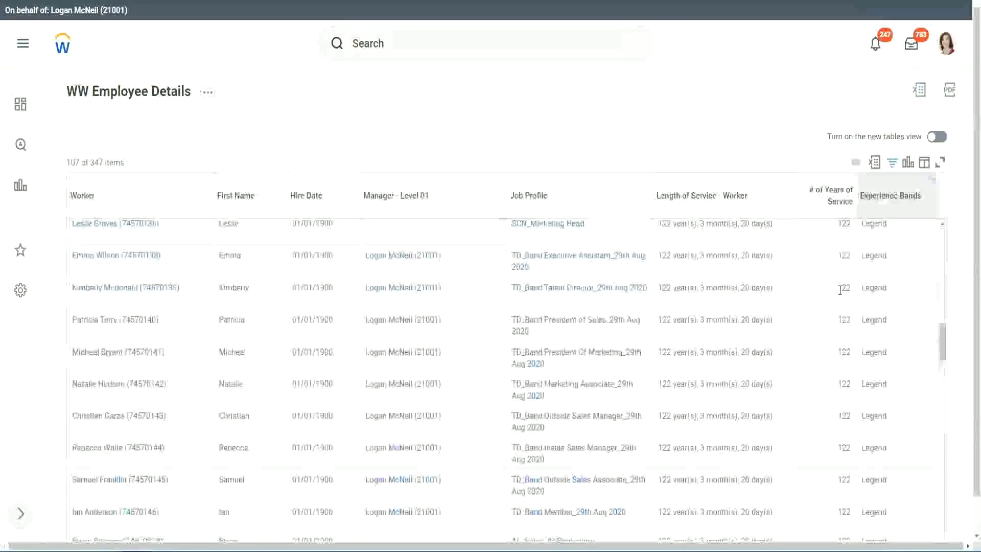
pyautogui.scroll(-1, 840, 291)
pyautogui.scroll(-4, 839, 291)
pyautogui.scroll(-4, 839, 291)
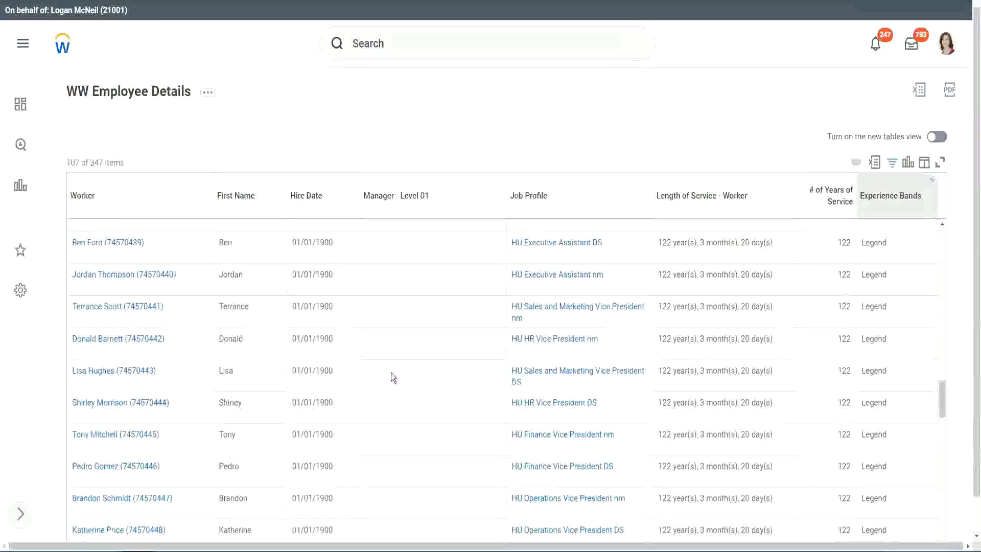
# - Inspect Legend rows: a 1900 hire year and 102 and 122 years-of-service values
pyautogui.doubleClick(322, 402)
pyautogui.scroll(-3, 834, 384)
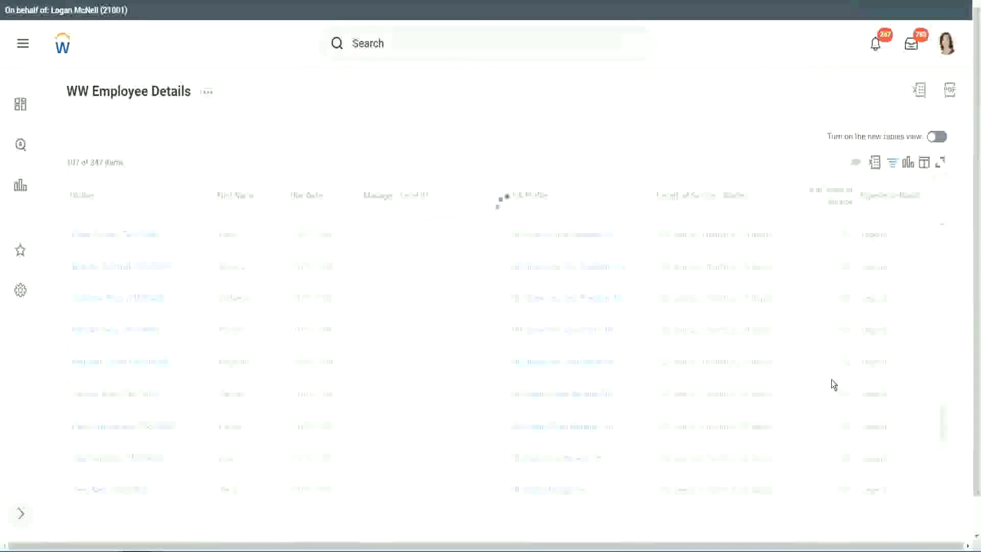
pyautogui.scroll(-3, 834, 384)
pyautogui.scroll(-3, 834, 384)
pyautogui.scroll(-3, 834, 385)
pyautogui.scroll(-3, 833, 384)
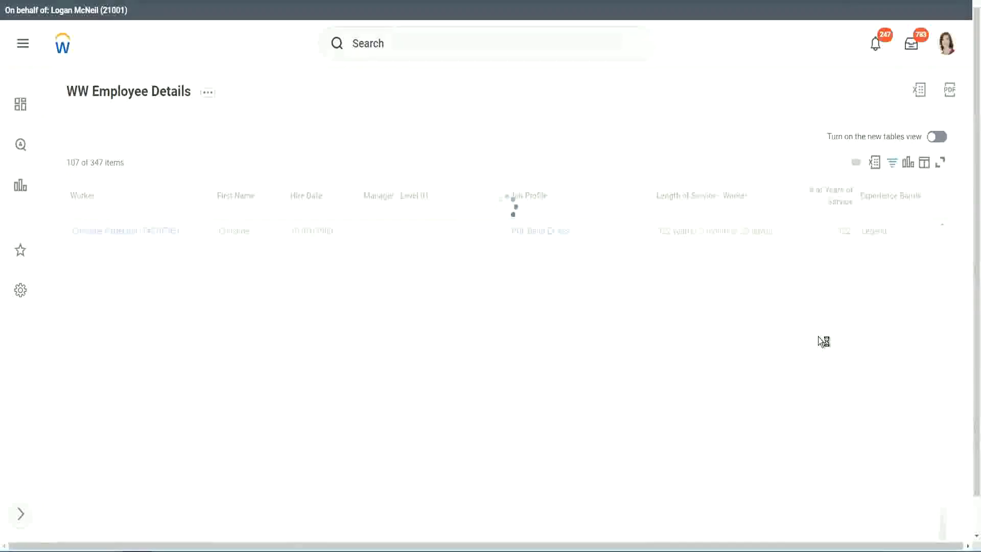
pyautogui.scroll(-1, 817, 336)
pyautogui.scroll(-3, 818, 337)
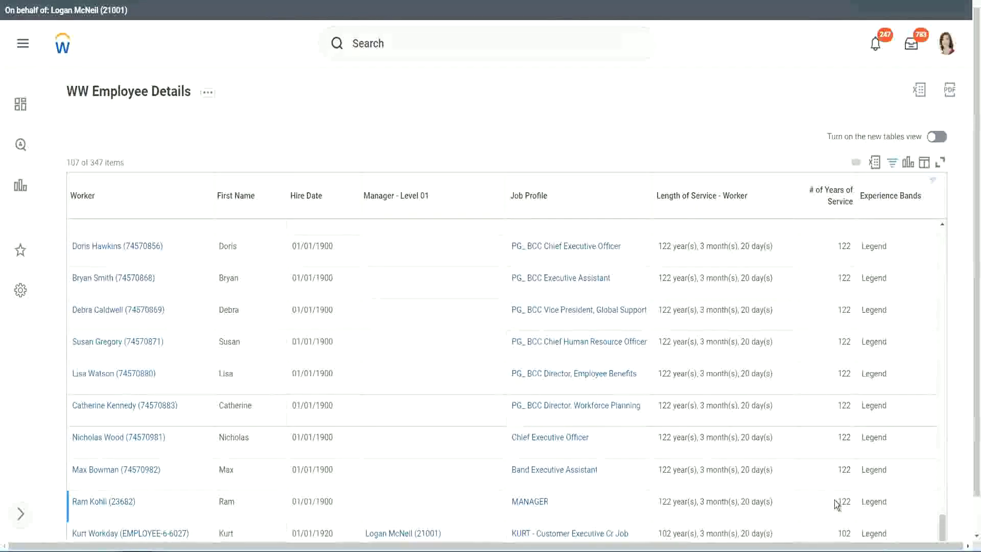
pyautogui.doubleClick(841, 533)
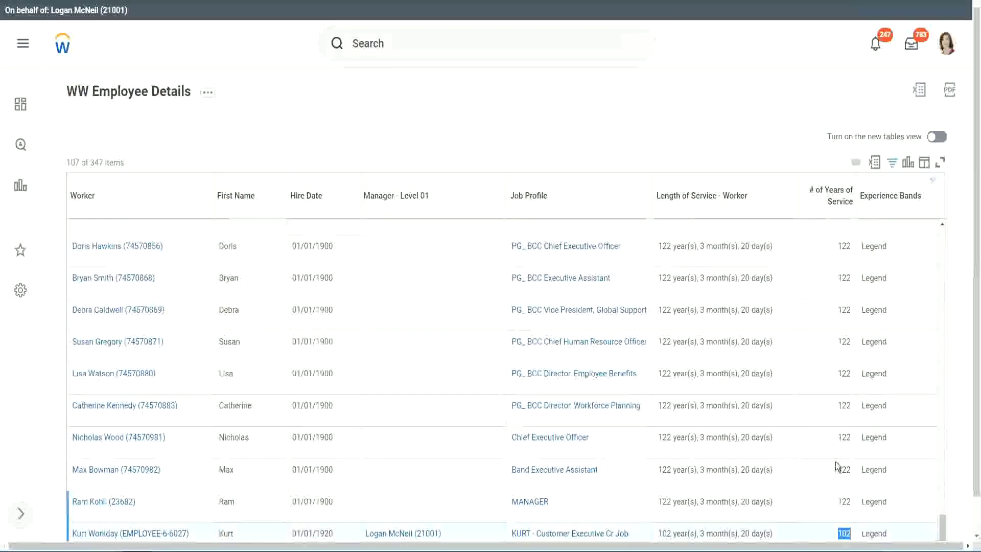
pyautogui.doubleClick(843, 437)
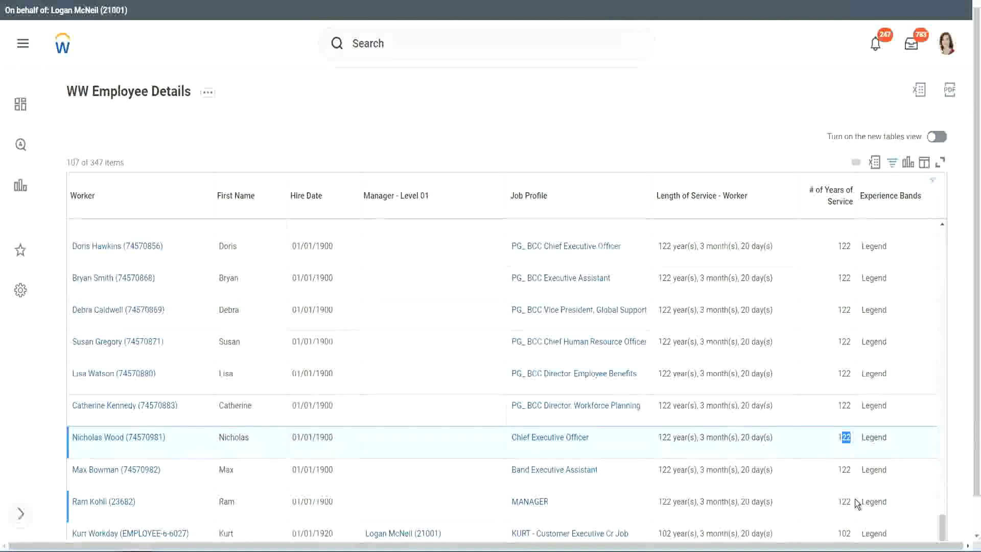
pyautogui.click(825, 409)
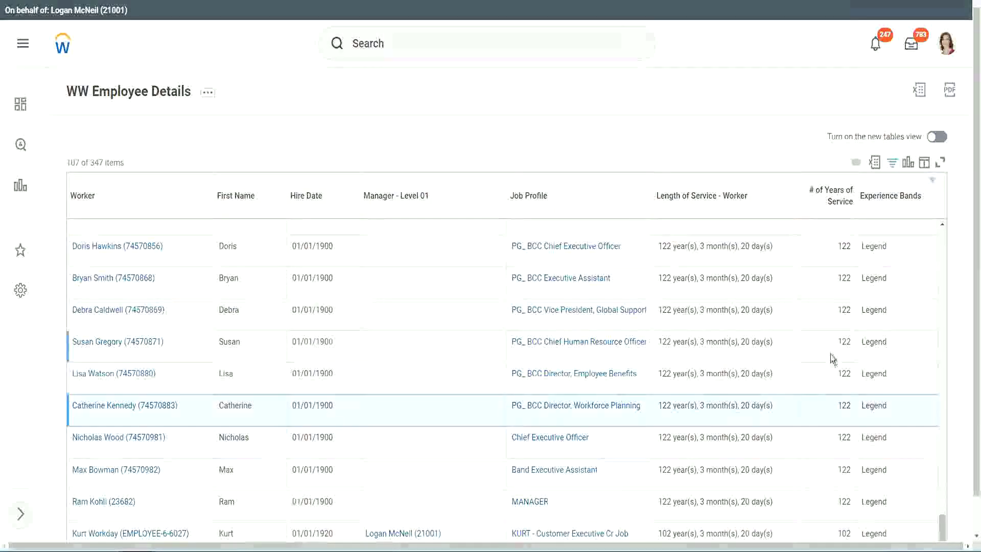
pyautogui.click(826, 285)
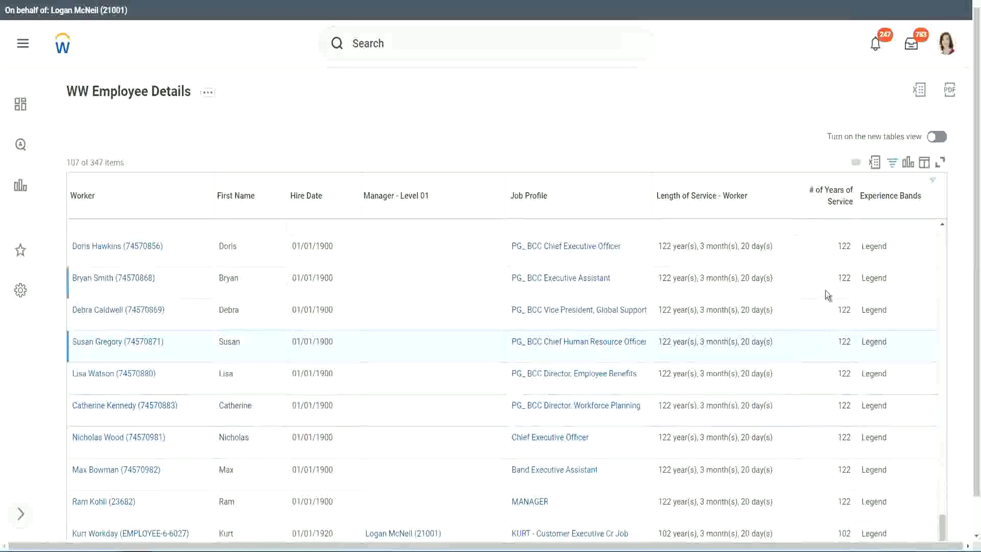
# - Replace the Legend filter value with Experienced and apply it, returning 82 of 347 items
pyautogui.click(893, 196)
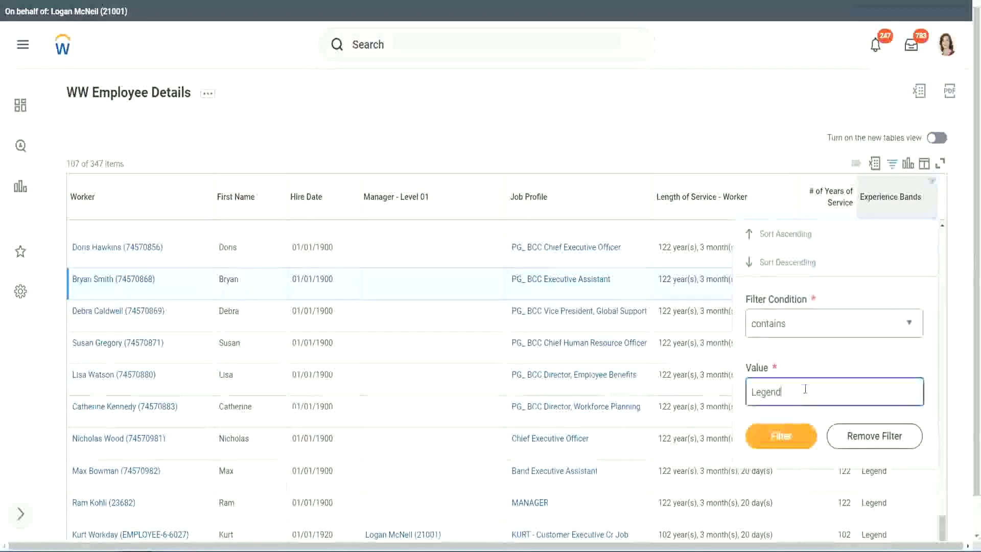
pyautogui.doubleClick(752, 392)
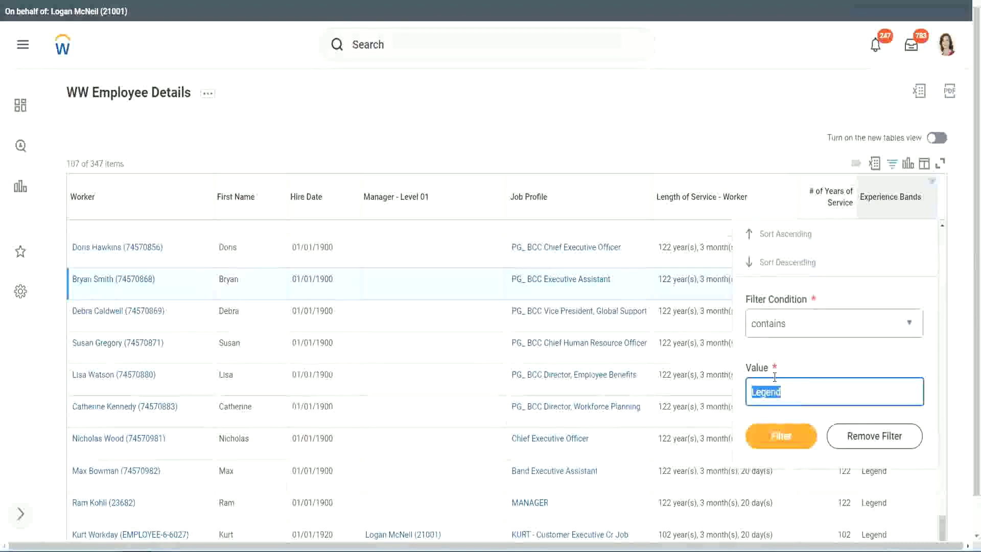
pyautogui.write('Experie')
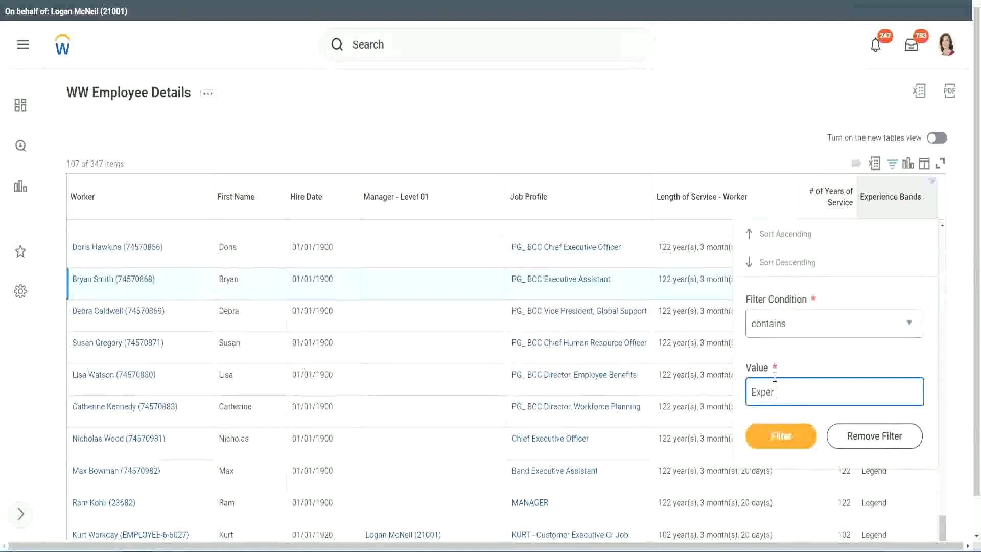
pyautogui.write('nced')
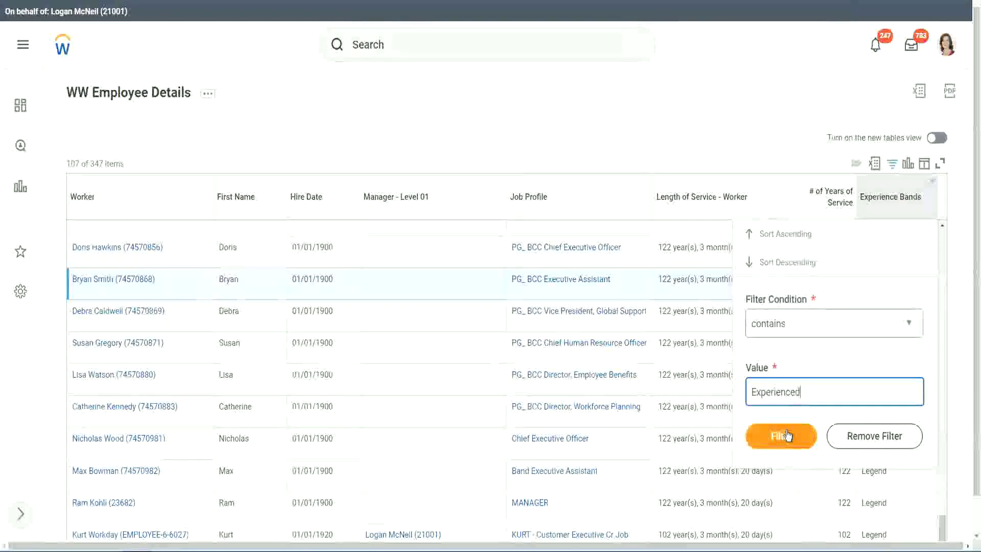
pyautogui.click(786, 436)
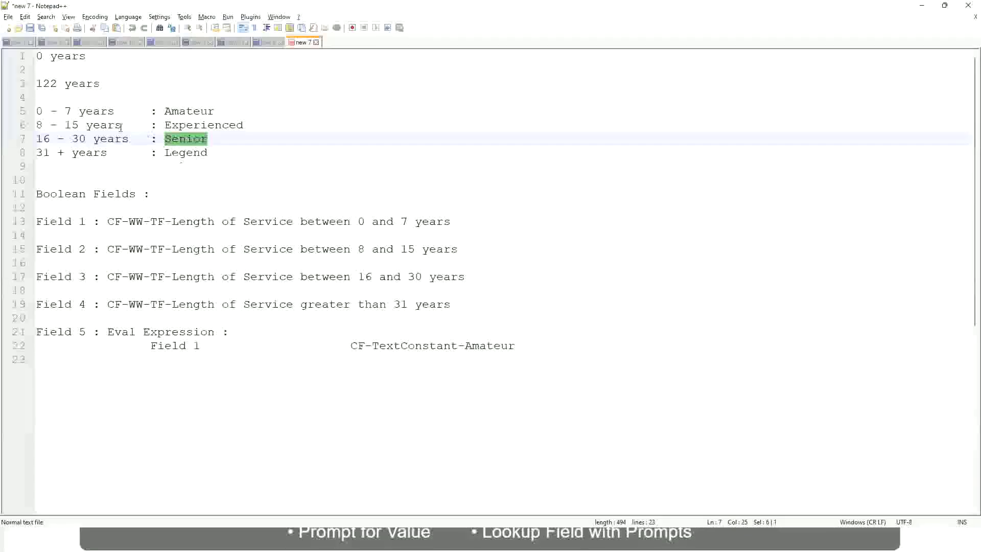
# - Highlight the 8 - 15 years range on the Experienced line 6 of the notes
pyautogui.click(47, 124)
pyautogui.moveTo(46, 125); pyautogui.dragTo(78, 124)
pyautogui.click(114, 124)
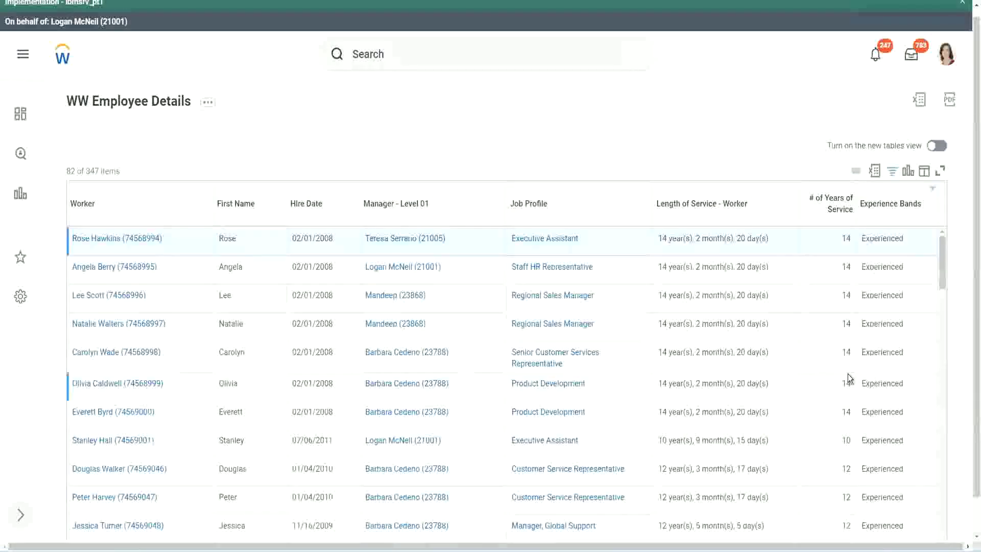
pyautogui.scroll(-3, 848, 377)
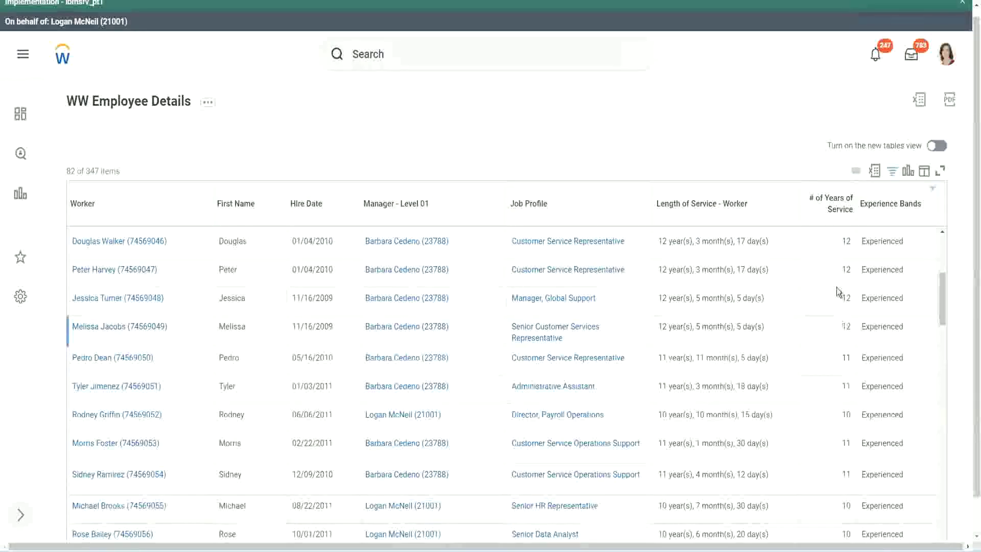
# - Mark Experienced rows showing 11, 11 and 10 years of service to confirm the band
pyautogui.doubleClick(880, 269)
pyautogui.scroll(-2, 849, 352)
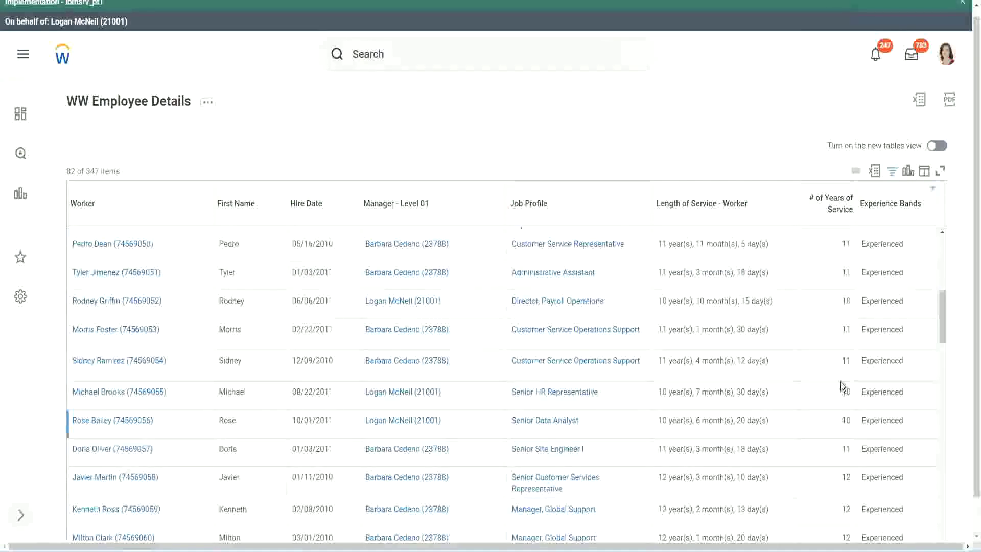
pyautogui.click(845, 362)
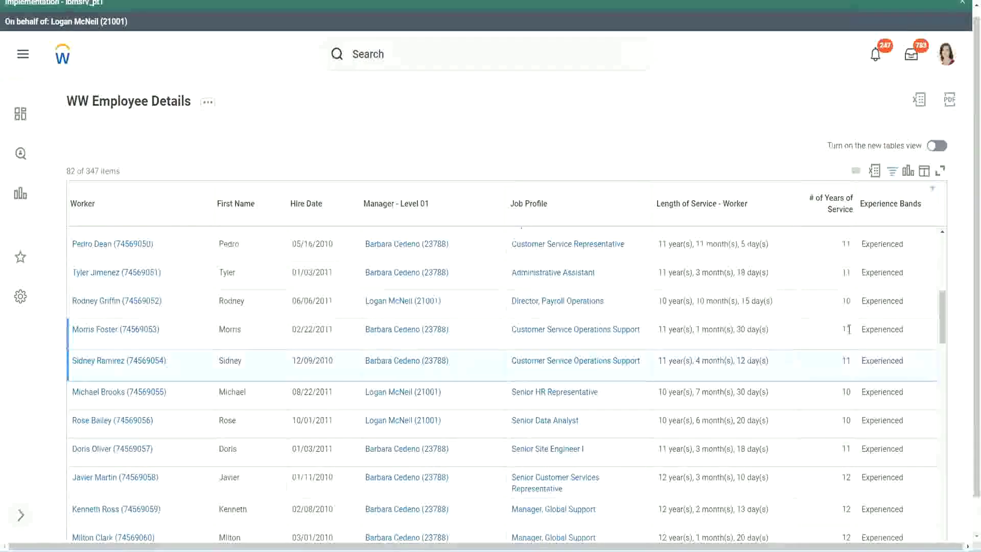
pyautogui.click(873, 330)
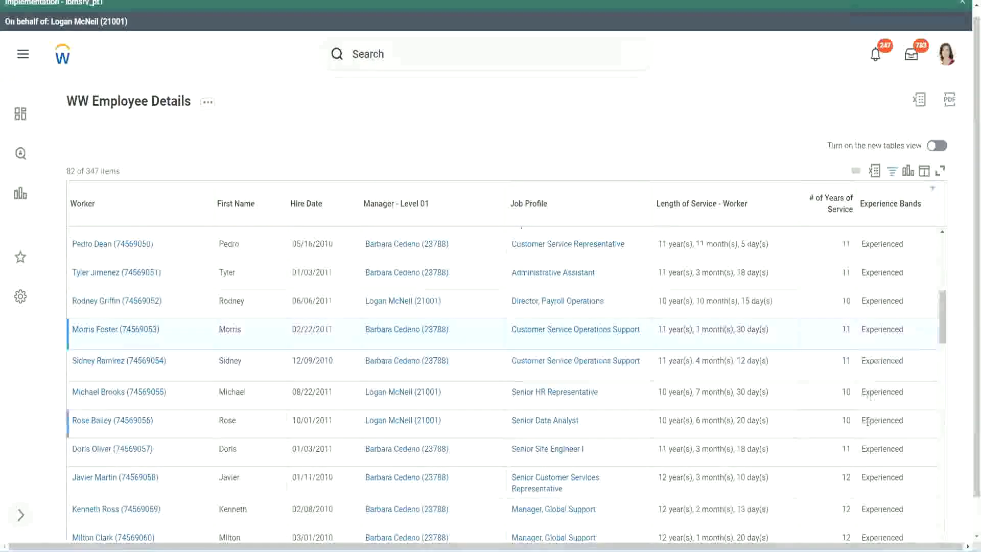
pyautogui.scroll(-3, 867, 421)
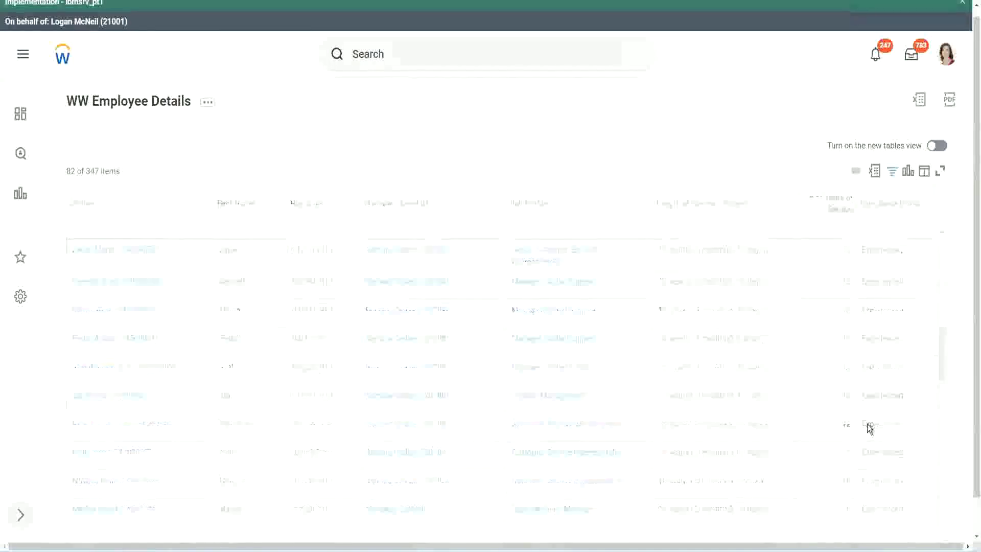
pyautogui.scroll(-2, 866, 422)
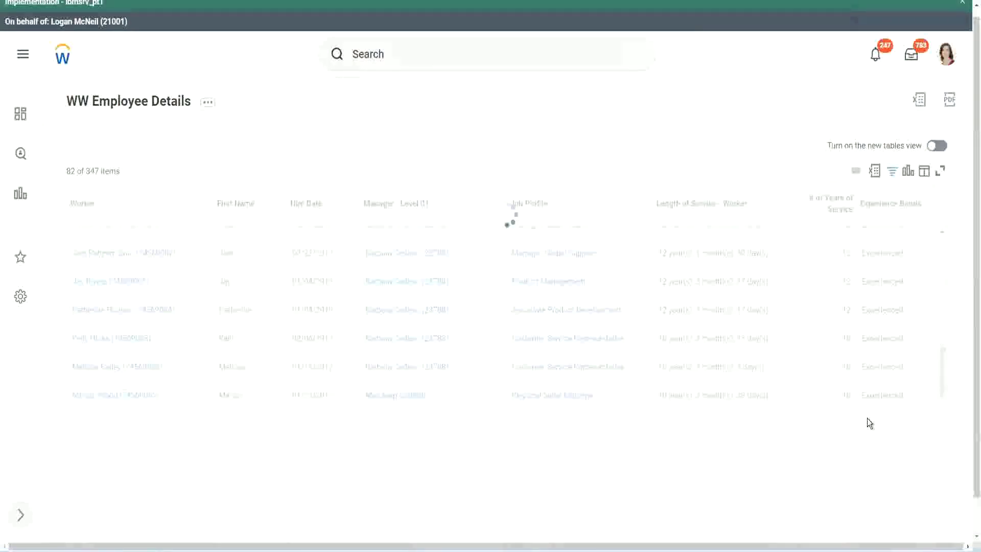
pyautogui.click(861, 378)
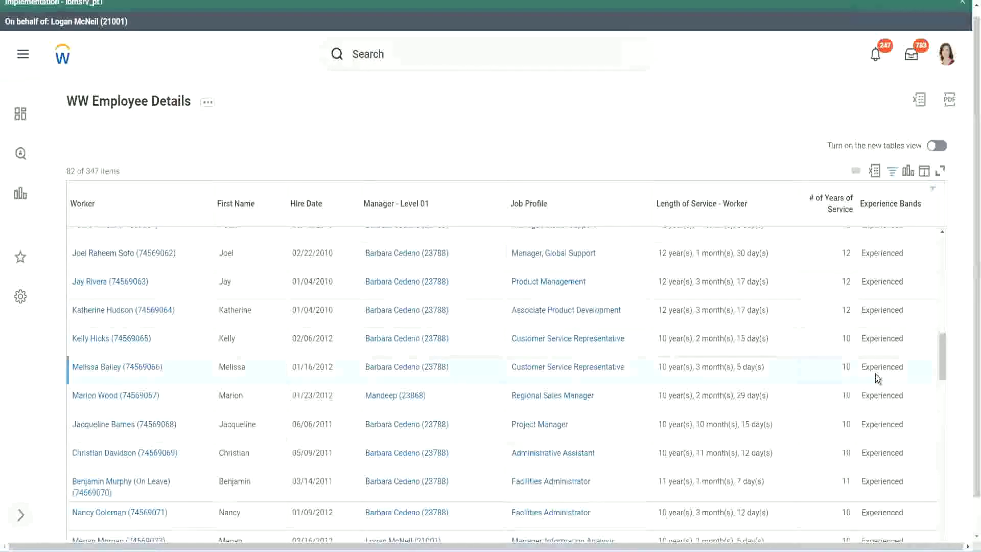